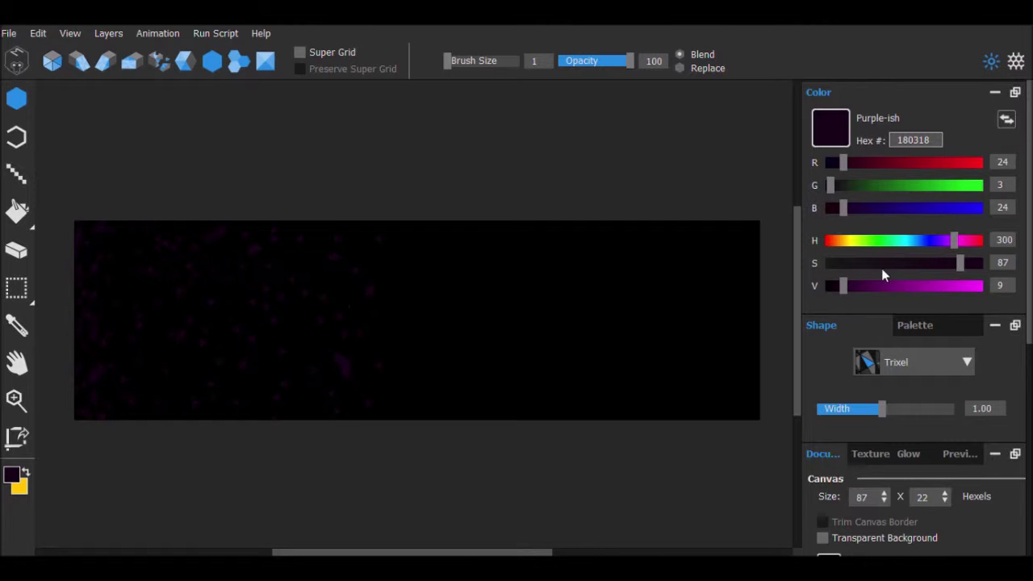
Scatter faint dark purple trixels (1e021e) across the canvas middle and brighter lavender star trixels (9c6c9c) over its left half.
{"action": "left_click_drag", "start_coordinate": [843, 286], "coordinate": [851, 287]}
{"action": "left_click", "coordinate": [307, 352]}
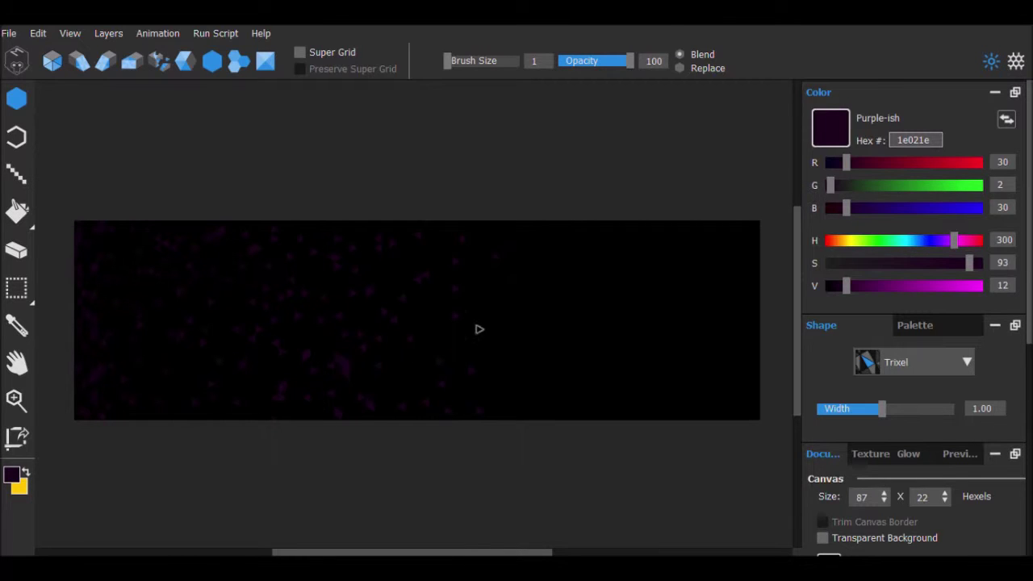
{"action": "left_click_drag", "start_coordinate": [848, 286], "coordinate": [921, 286]}
{"action": "left_click_drag", "start_coordinate": [969, 263], "coordinate": [869, 262]}
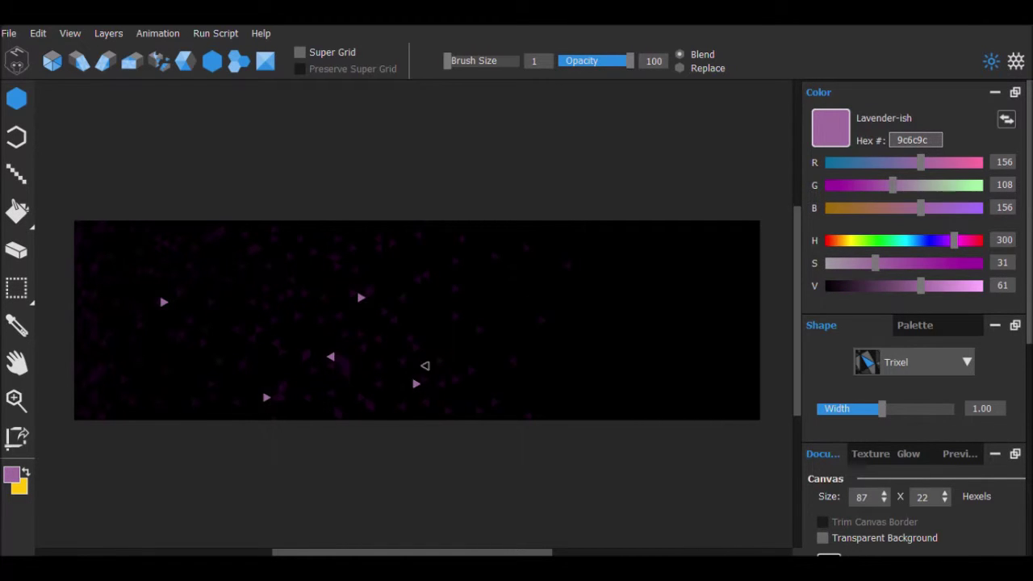
Scatter muted blue star trixels (6c7d9c) among the lavender ones and paint dark blue patches (09111e) over the canvas's left half.
{"action": "left_click_drag", "start_coordinate": [951, 252], "coordinate": [929, 248]}
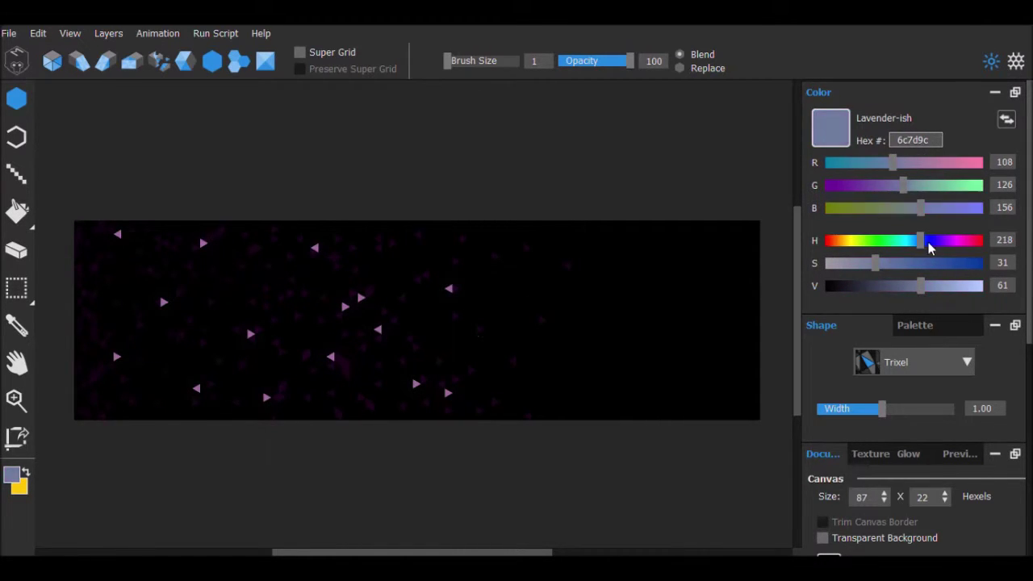
{"action": "left_click_drag", "start_coordinate": [878, 263], "coordinate": [840, 287]}
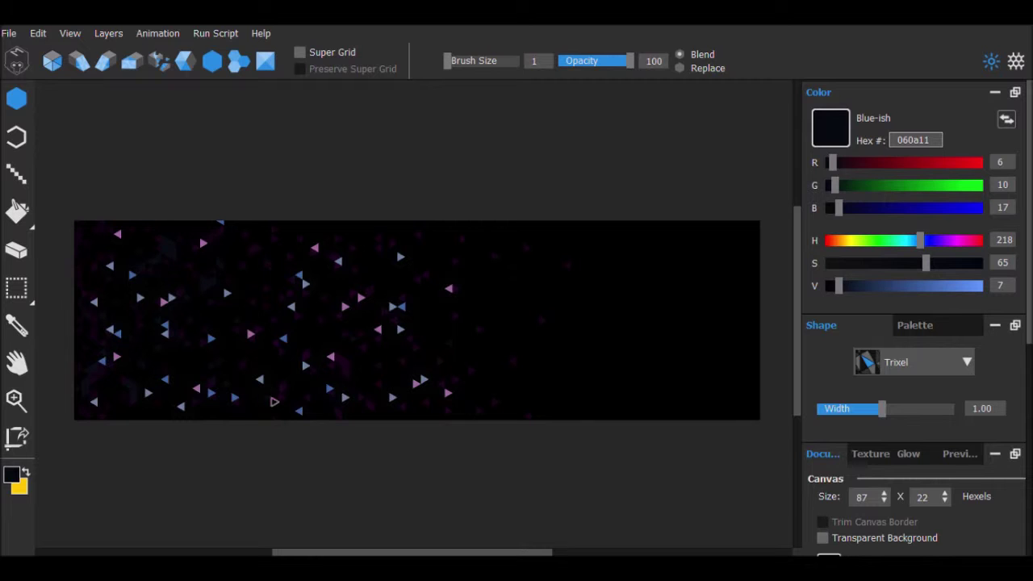
{"action": "left_click_drag", "start_coordinate": [840, 286], "coordinate": [847, 287]}
{"action": "left_click_drag", "start_coordinate": [926, 263], "coordinate": [934, 263]}
{"action": "left_click_drag", "start_coordinate": [270, 237], "coordinate": [253, 244]}
{"action": "left_click_drag", "start_coordinate": [202, 306], "coordinate": [214, 315]}
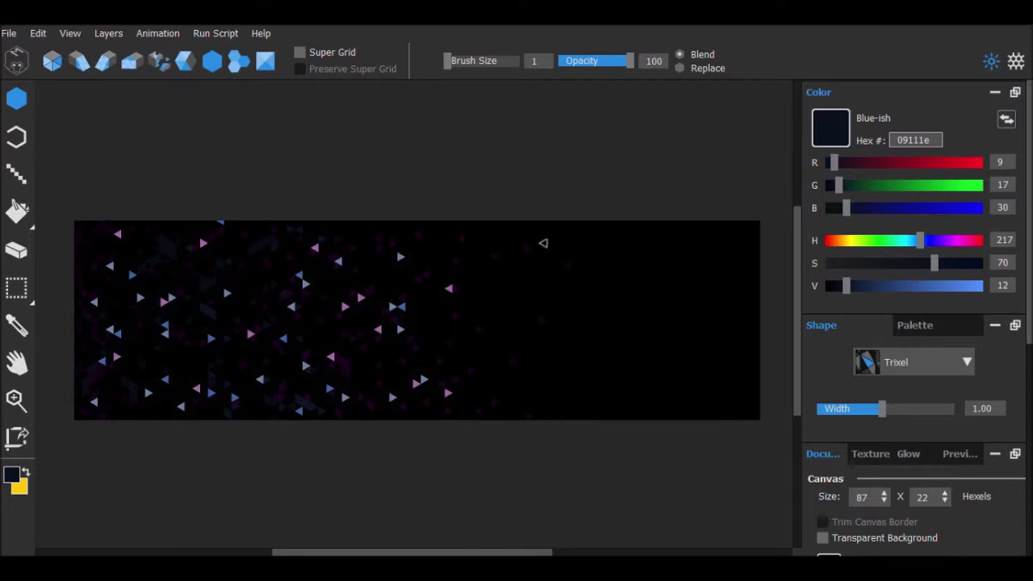
Erase some of the star trixels on the left half to thin out the star field.
{"action": "key", "text": "e"}
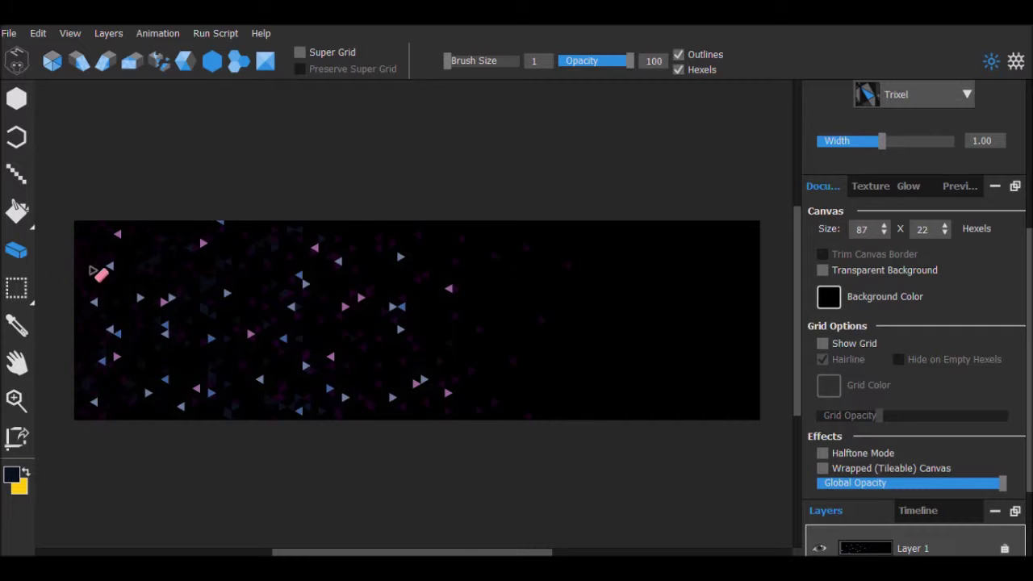
{"action": "left_click_drag", "start_coordinate": [401, 262], "coordinate": [235, 314]}
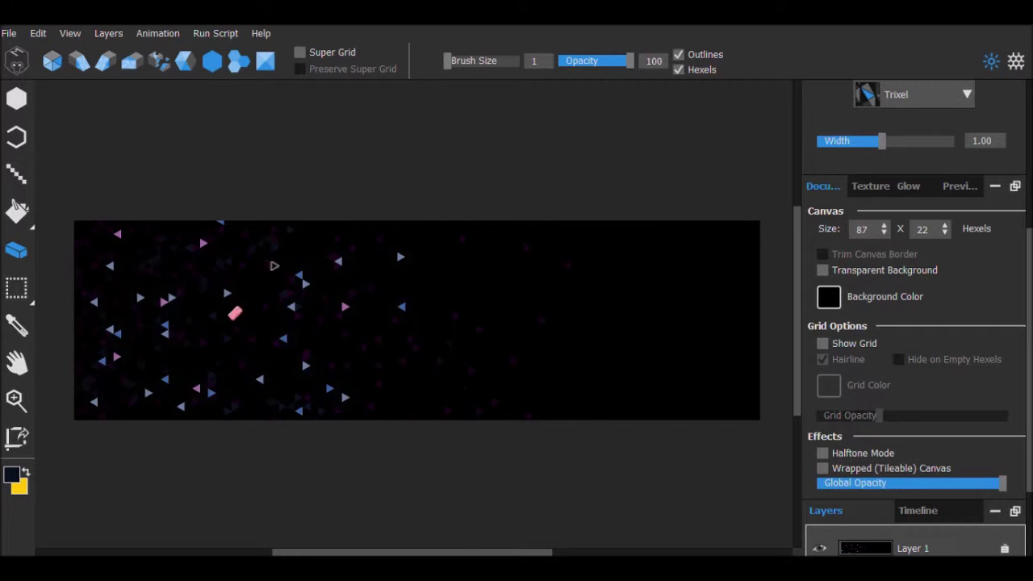
Enable glow with amount 55 and radius 3.98, and add a new layer above the star field.
{"action": "left_click", "coordinate": [909, 189]}
{"action": "mouse_move", "coordinate": [852, 242]}
{"action": "left_mouse_down"}
{"action": "mouse_move", "coordinate": [898, 246]}
{"action": "mouse_move", "coordinate": [857, 225]}
{"action": "mouse_move", "coordinate": [915, 249]}
{"action": "mouse_move", "coordinate": [873, 228]}
{"action": "mouse_move", "coordinate": [848, 231]}
{"action": "left_mouse_up"}
{"action": "left_click_drag", "start_coordinate": [857, 227], "coordinate": [886, 231]}
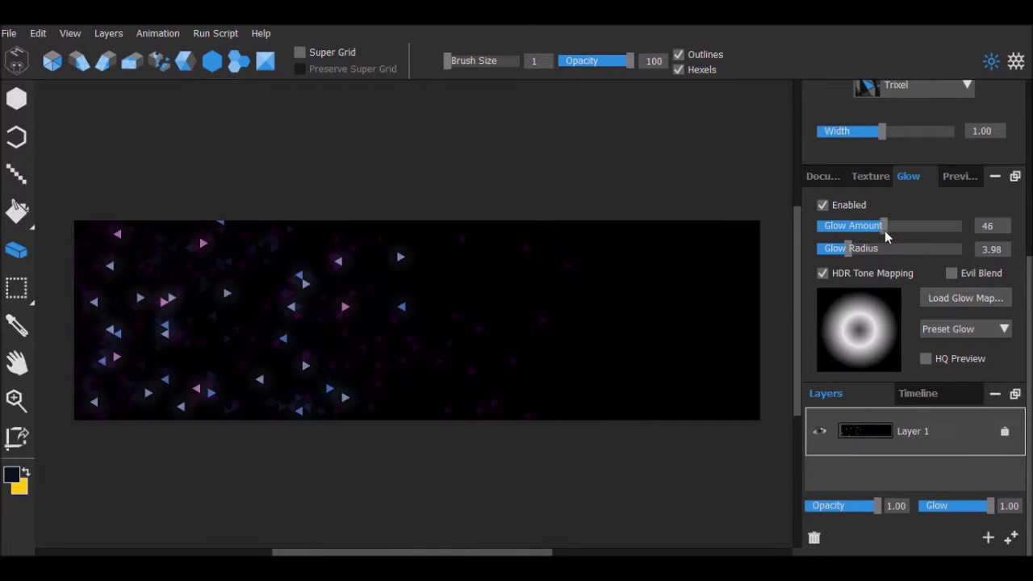
{"action": "left_click", "coordinate": [988, 537]}
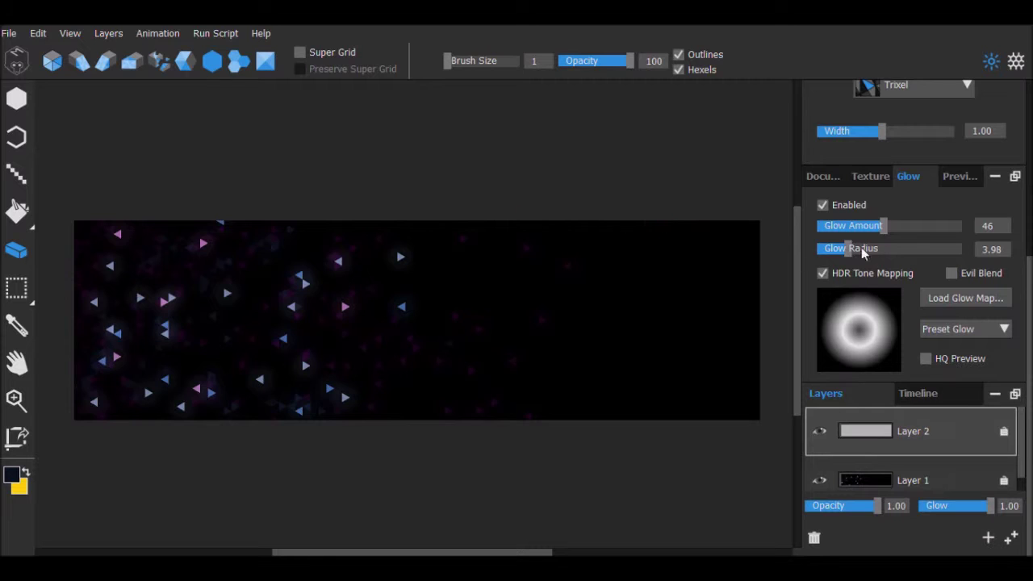
{"action": "left_click_drag", "start_coordinate": [884, 228], "coordinate": [896, 238]}
Set the brush colour to bright light blue 7fb0ff, with saturation 50 and value 100.
{"action": "left_click", "coordinate": [16, 98]}
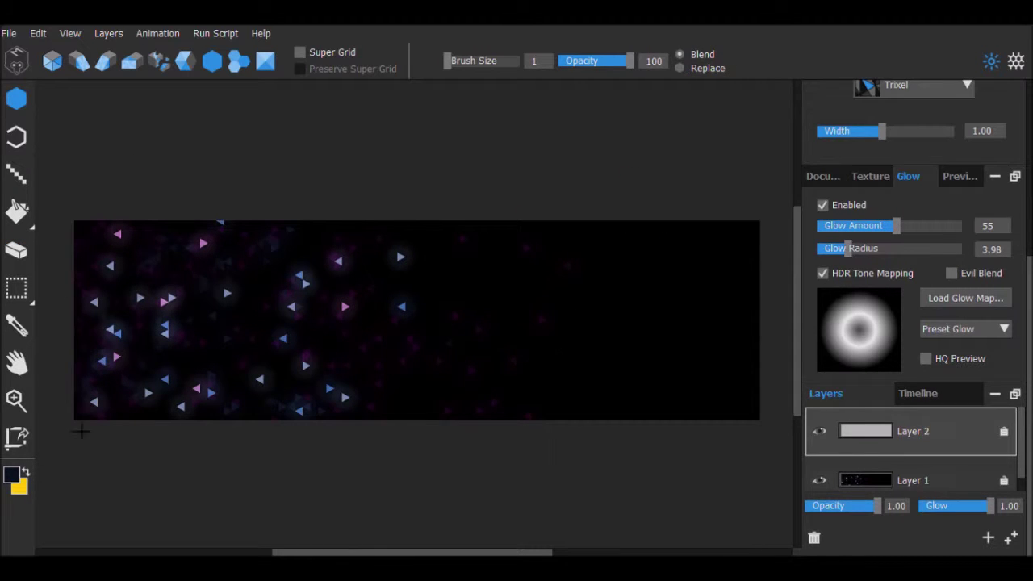
{"action": "left_click_drag", "start_coordinate": [1029, 264], "coordinate": [1030, 86]}
{"action": "left_click_drag", "start_coordinate": [847, 286], "coordinate": [904, 264]}
Try painting branching lightning bolts from the canvas's upper edge down its right half.
{"action": "mouse_move", "coordinate": [609, 226]}
{"action": "left_mouse_down"}
{"action": "mouse_move", "coordinate": [595, 272]}
{"action": "mouse_move", "coordinate": [601, 262]}
{"action": "mouse_move", "coordinate": [566, 278]}
{"action": "mouse_move", "coordinate": [526, 393]}
{"action": "mouse_move", "coordinate": [539, 375]}
{"action": "mouse_move", "coordinate": [468, 395]}
{"action": "left_mouse_up"}
{"action": "mouse_move", "coordinate": [561, 323]}
{"action": "left_mouse_down"}
{"action": "mouse_move", "coordinate": [582, 351]}
{"action": "mouse_move", "coordinate": [574, 379]}
{"action": "left_mouse_up"}
{"action": "mouse_move", "coordinate": [568, 279]}
{"action": "left_mouse_down"}
{"action": "mouse_move", "coordinate": [521, 284]}
{"action": "mouse_move", "coordinate": [502, 327]}
{"action": "left_mouse_up"}
{"action": "left_click_drag", "start_coordinate": [594, 257], "coordinate": [615, 284]}
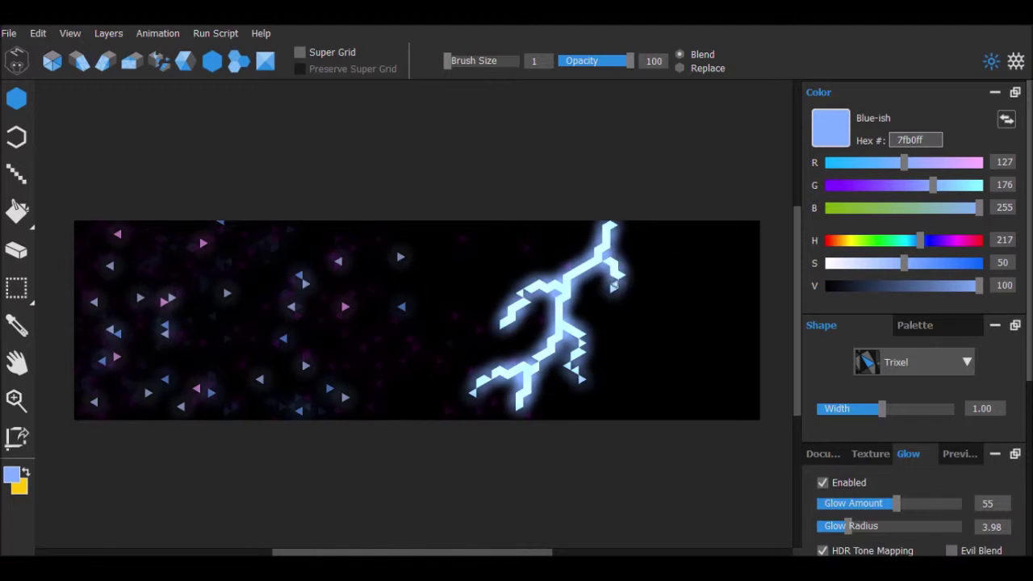
{"action": "mouse_move", "coordinate": [708, 224]}
{"action": "left_mouse_down"}
{"action": "mouse_move", "coordinate": [661, 293]}
{"action": "mouse_move", "coordinate": [686, 297]}
{"action": "mouse_move", "coordinate": [691, 325]}
{"action": "mouse_move", "coordinate": [653, 374]}
{"action": "mouse_move", "coordinate": [678, 329]}
{"action": "mouse_move", "coordinate": [623, 400]}
{"action": "left_mouse_up"}
Undo the lightning bolt strokes.
{"action": "key", "text": "ctrl+z"}
{"action": "key", "text": "ctrl+z"}
{"action": "key", "text": "ctrl+z"}
{"action": "key", "text": "ctrl+z"}
{"action": "key", "text": "ctrl+z"}
{"action": "key", "text": "ctrl+z"}
{"action": "key", "text": "ctrl+z"}
{"action": "key", "text": "ctrl+z"}
{"action": "key", "text": "ctrl+z"}
{"action": "key", "text": "ctrl+z"}
{"action": "key", "text": "ctrl+z"}
{"action": "key", "text": "ctrl+z"}
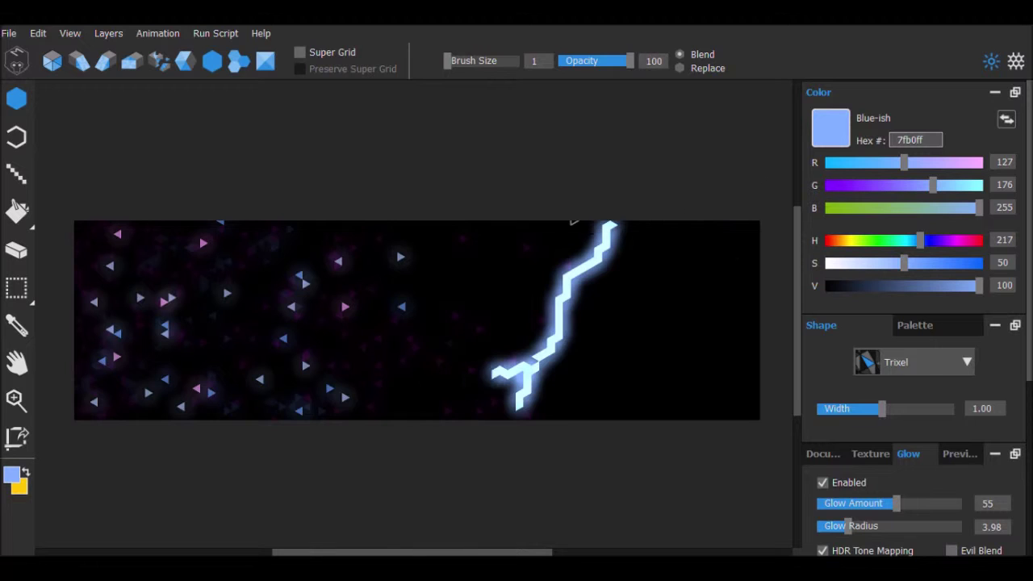
Try placing separate glowing light blue hexagons across the canvas's right half.
{"action": "left_click", "coordinate": [586, 361]}
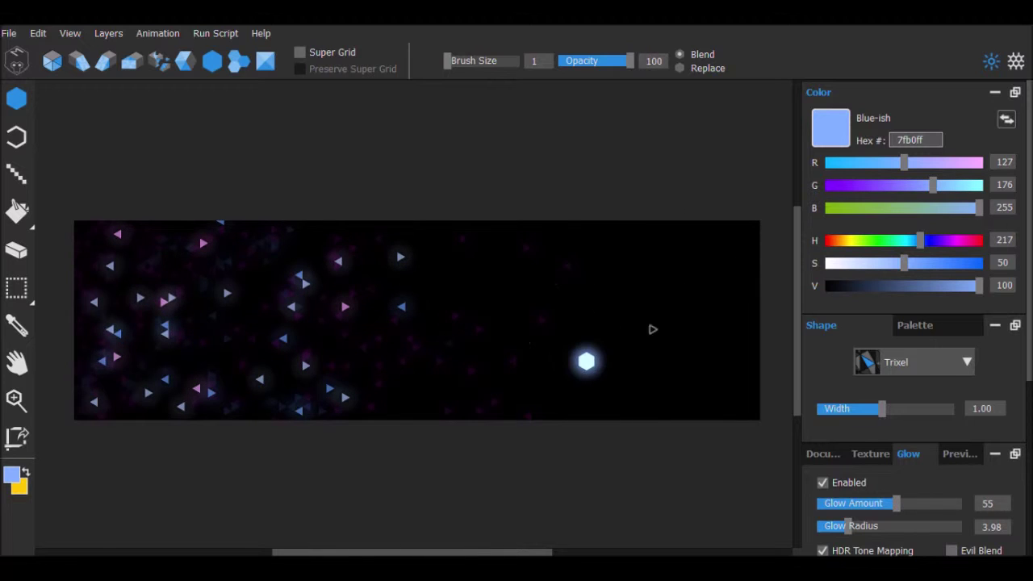
{"action": "left_click", "coordinate": [617, 315]}
{"action": "left_click", "coordinate": [547, 302]}
{"action": "left_click", "coordinate": [712, 397]}
{"action": "left_click", "coordinate": [720, 301]}
{"action": "left_click", "coordinate": [697, 343]}
{"action": "left_click", "coordinate": [657, 225]}
{"action": "left_click", "coordinate": [626, 275]}
Undo the scattered glowing hexagons.
{"action": "key", "text": "ctrl+z"}
{"action": "key", "text": "ctrl+z"}
{"action": "key", "text": "ctrl+z"}
{"action": "key", "text": "ctrl+z"}
{"action": "key", "text": "ctrl+z"}
{"action": "key", "text": "ctrl+z"}
{"action": "key", "text": "ctrl+z"}
{"action": "key", "text": "ctrl+z"}
{"action": "key", "text": "ctrl+z"}
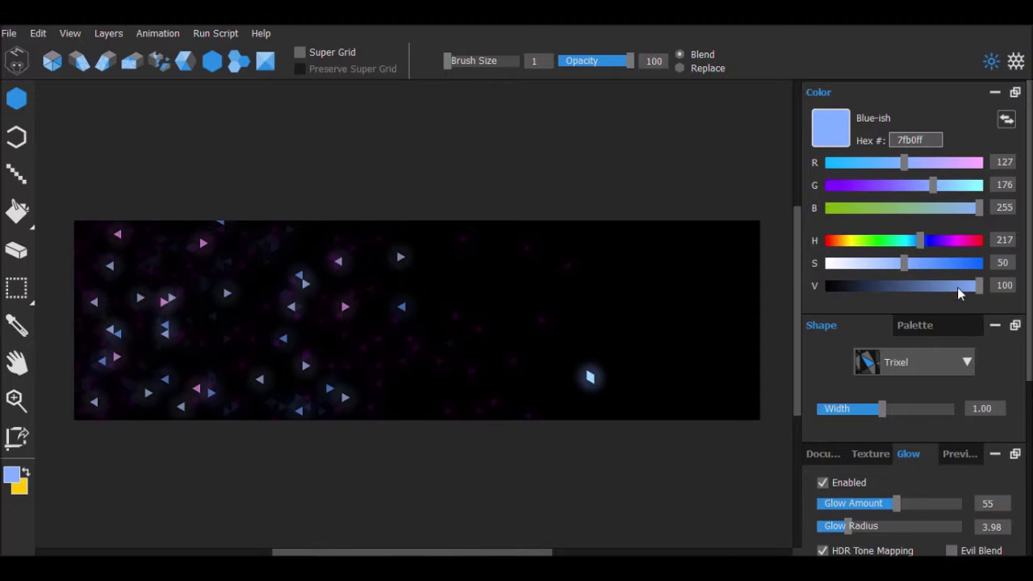
Draw a straight diagonal beam from the small light blue end face to the canvas's right edge, with sides in 658ccb and 496694.
{"action": "left_click_drag", "start_coordinate": [961, 294], "coordinate": [949, 287]}
{"action": "left_click_drag", "start_coordinate": [599, 378], "coordinate": [686, 330]}
{"action": "key", "text": "ctrl+z"}
{"action": "left_click_drag", "start_coordinate": [599, 378], "coordinate": [685, 330]}
{"action": "left_click", "coordinate": [16, 175]}
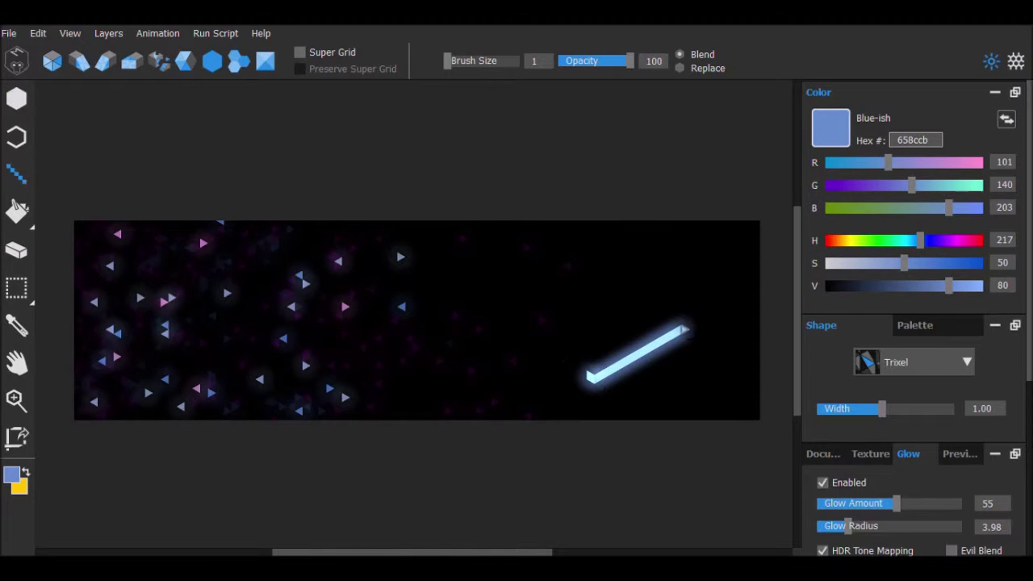
{"action": "left_click_drag", "start_coordinate": [949, 289], "coordinate": [916, 288]}
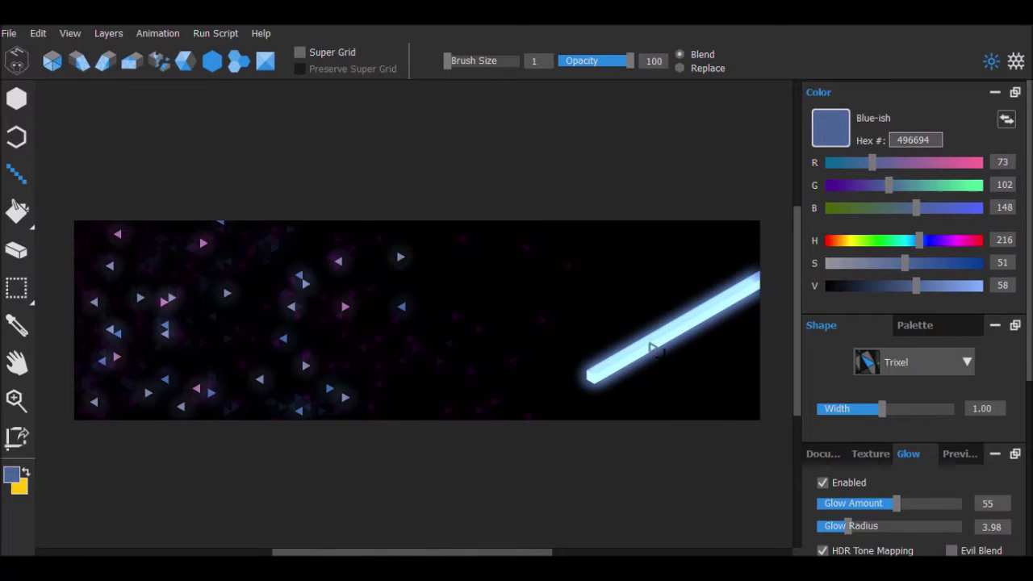
Draw a second parallel beam above the first, sampling the first beam's colours for the end face and both sides.
{"action": "left_click", "coordinate": [17, 325]}
{"action": "mouse_move", "coordinate": [599, 376]}
{"action": "left_mouse_down"}
{"action": "mouse_move", "coordinate": [610, 380]}
{"action": "mouse_move", "coordinate": [600, 377]}
{"action": "left_mouse_up"}
{"action": "left_click", "coordinate": [16, 98]}
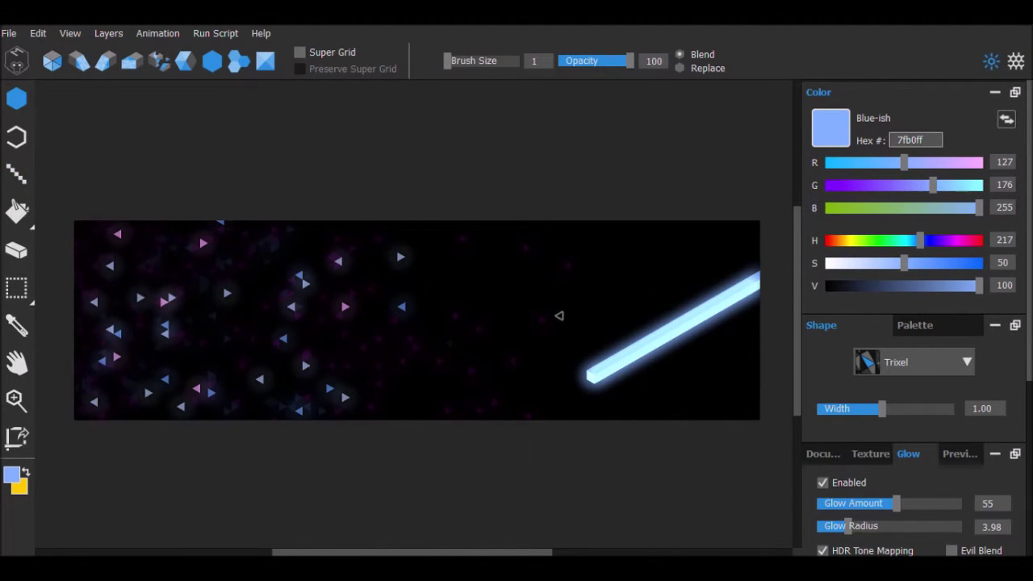
{"action": "left_click", "coordinate": [621, 302]}
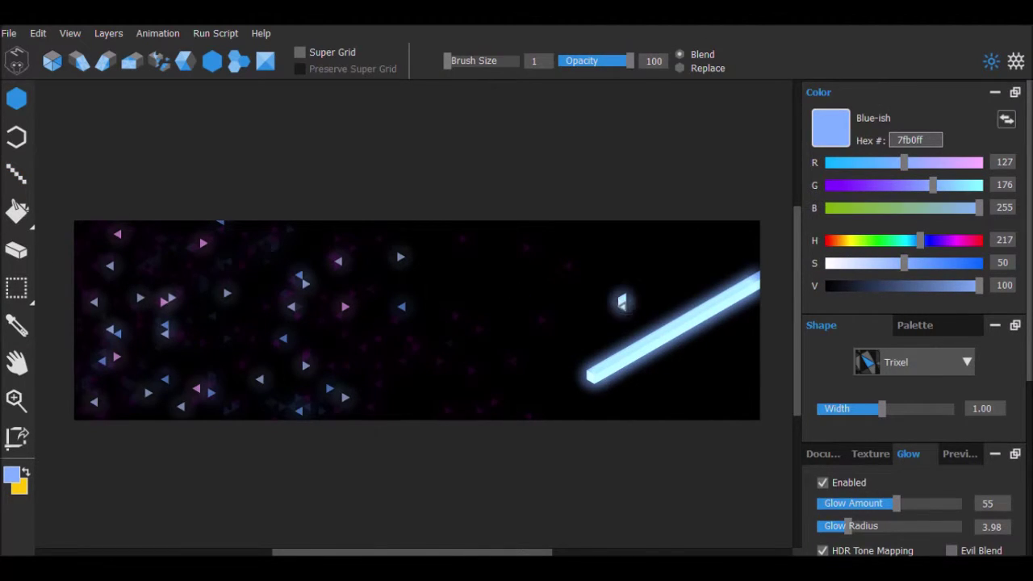
{"action": "left_click", "coordinate": [632, 376], "text": "alt"}
{"action": "left_click", "coordinate": [772, 240], "text": "shift"}
{"action": "left_click", "coordinate": [605, 370], "text": "alt"}
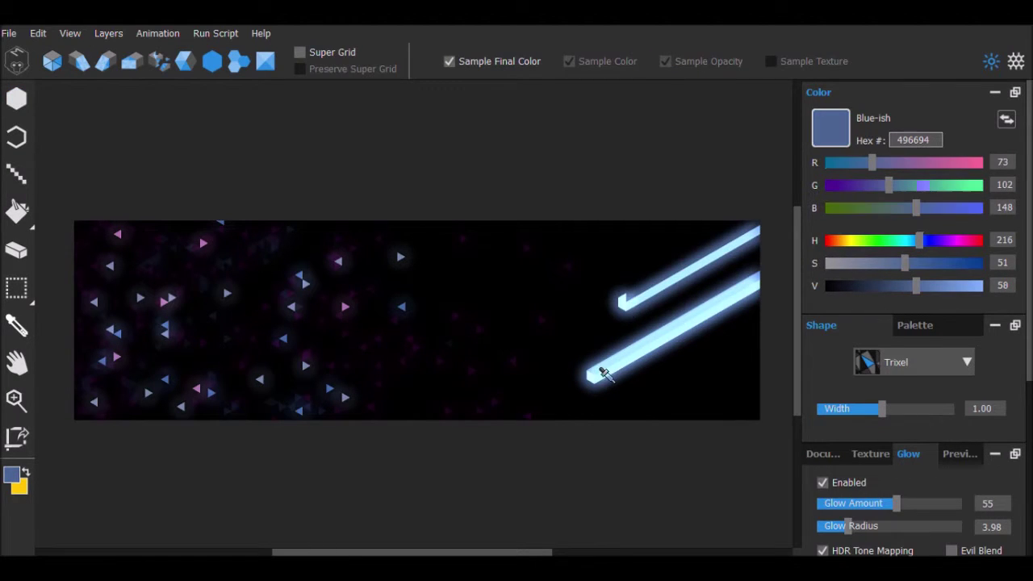
{"action": "left_click_drag", "start_coordinate": [631, 302], "coordinate": [776, 229]}
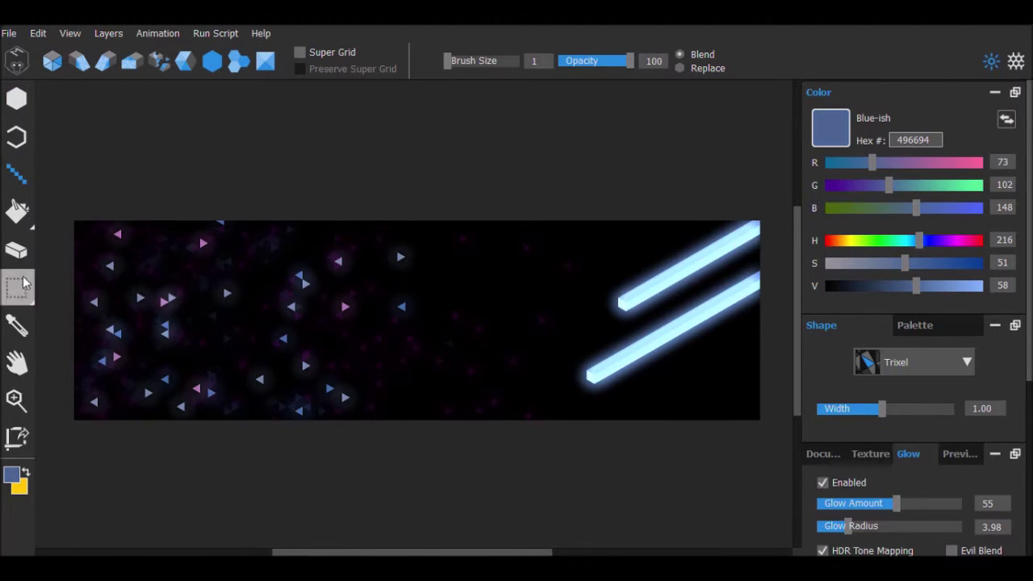
Draw a third parallel beam in the canvas's lower-right corner, with its end face and sides in the sampled beam colours.
{"action": "left_click_drag", "start_coordinate": [684, 393], "coordinate": [770, 361]}
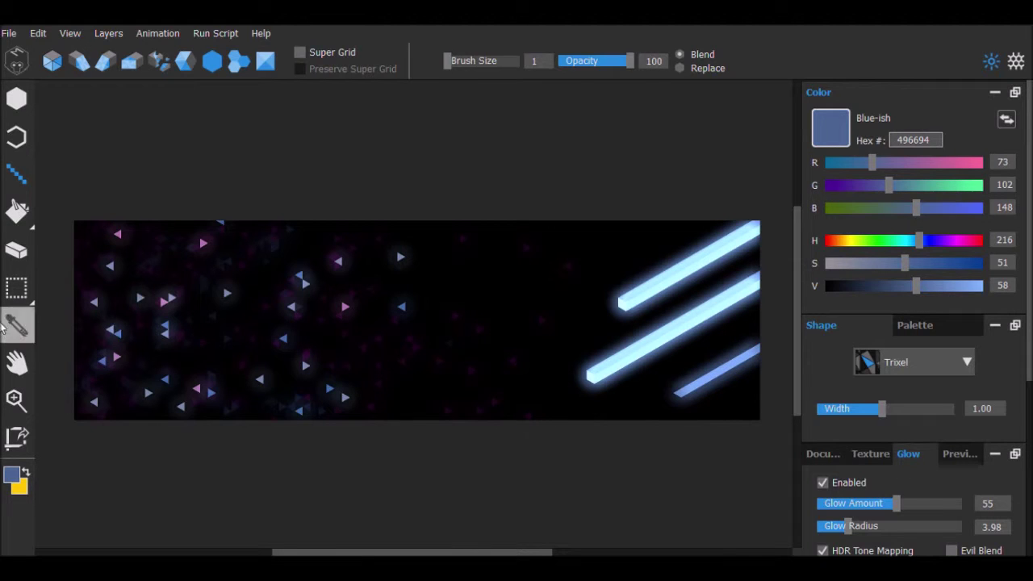
{"action": "left_click", "coordinate": [16, 325]}
{"action": "left_click", "coordinate": [595, 377]}
{"action": "left_click", "coordinate": [16, 99]}
{"action": "left_click", "coordinate": [678, 399]}
{"action": "left_click", "coordinate": [16, 326]}
{"action": "left_click", "coordinate": [638, 298]}
{"action": "left_click", "coordinate": [16, 173]}
{"action": "left_click_drag", "start_coordinate": [692, 399], "coordinate": [787, 348]}
Draw the first side and the 7fb0ff end face of a fourth beam running from mid-canvas to the upper edge.
{"action": "left_click_drag", "start_coordinate": [464, 298], "coordinate": [644, 210]}
{"action": "left_click", "coordinate": [16, 325]}
{"action": "left_click", "coordinate": [595, 376]}
{"action": "left_click", "coordinate": [16, 98]}
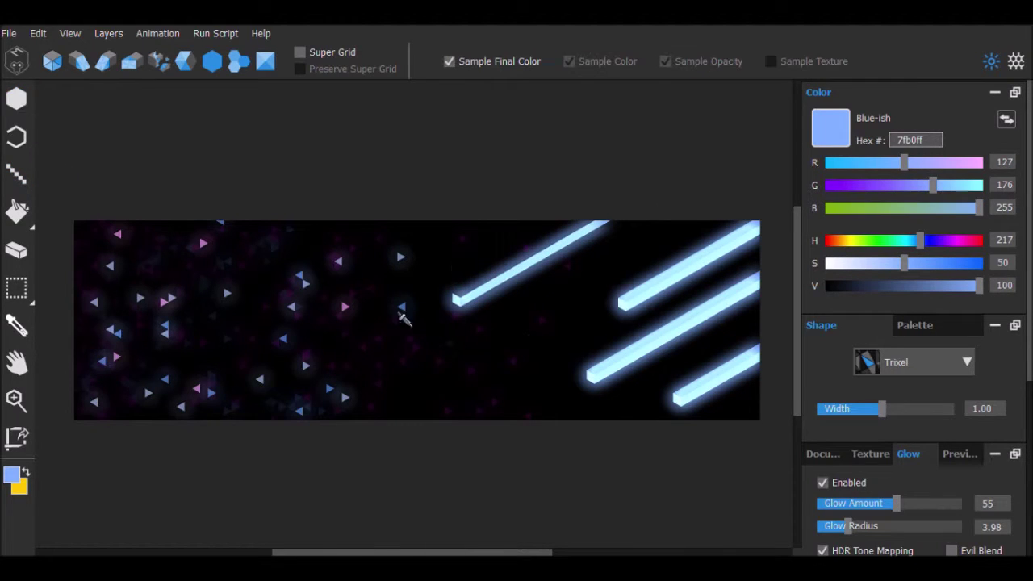
{"action": "left_click", "coordinate": [445, 293], "text": "alt"}
Try painting the fourth beam's remaining side freehand with the brush and undo the strokes.
{"action": "left_click_drag", "start_coordinate": [444, 293], "coordinate": [621, 207]}
{"action": "key", "text": "ctrl+z"}
{"action": "left_click_drag", "start_coordinate": [454, 297], "coordinate": [530, 261]}
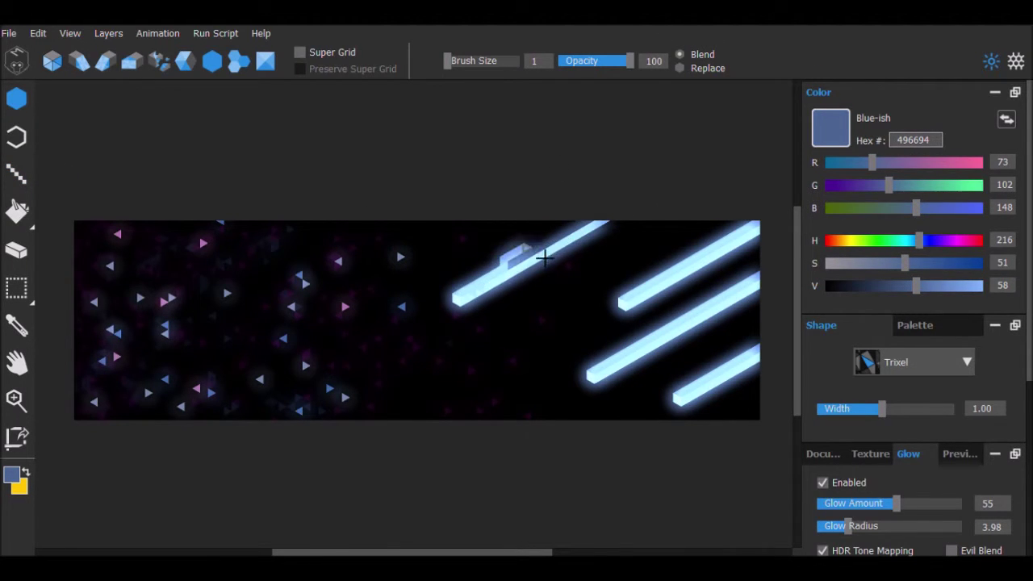
{"action": "key", "text": "ctrl+z"}
Complete the fourth beam's remaining side in 496694 with a straight line to the canvas's upper edge.
{"action": "left_click", "coordinate": [17, 174]}
{"action": "left_click_drag", "start_coordinate": [453, 296], "coordinate": [611, 218]}
Draw a short fifth beam at the canvas's upper edge above the second beam, with end face and sides in sampled colours.
{"action": "left_click", "coordinate": [557, 266], "text": "alt"}
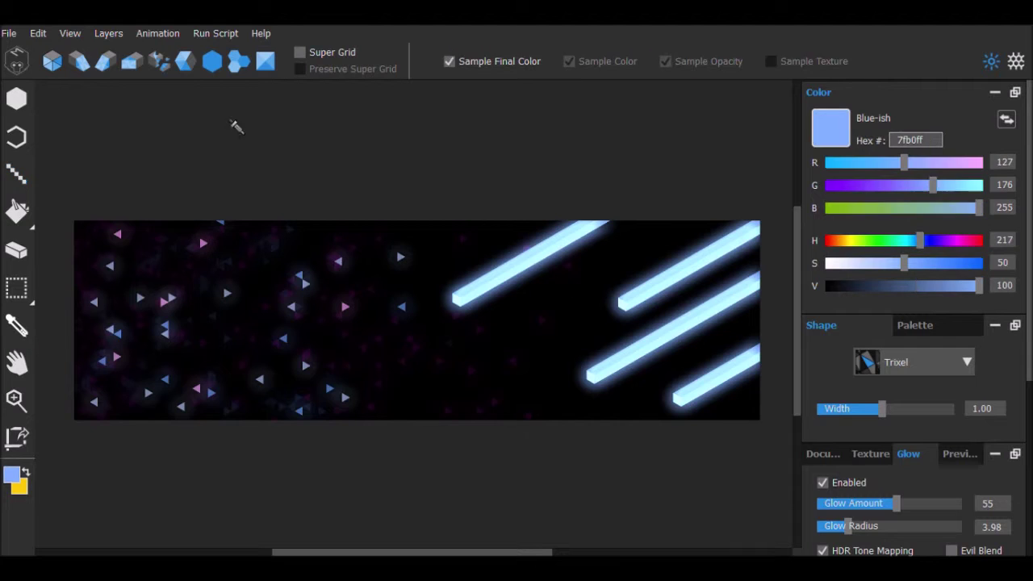
{"action": "left_click_drag", "start_coordinate": [630, 247], "coordinate": [720, 206]}
{"action": "left_click", "coordinate": [16, 251]}
{"action": "left_click", "coordinate": [16, 325]}
{"action": "left_click", "coordinate": [484, 289]}
{"action": "left_click", "coordinate": [23, 179]}
{"action": "left_click", "coordinate": [16, 325]}
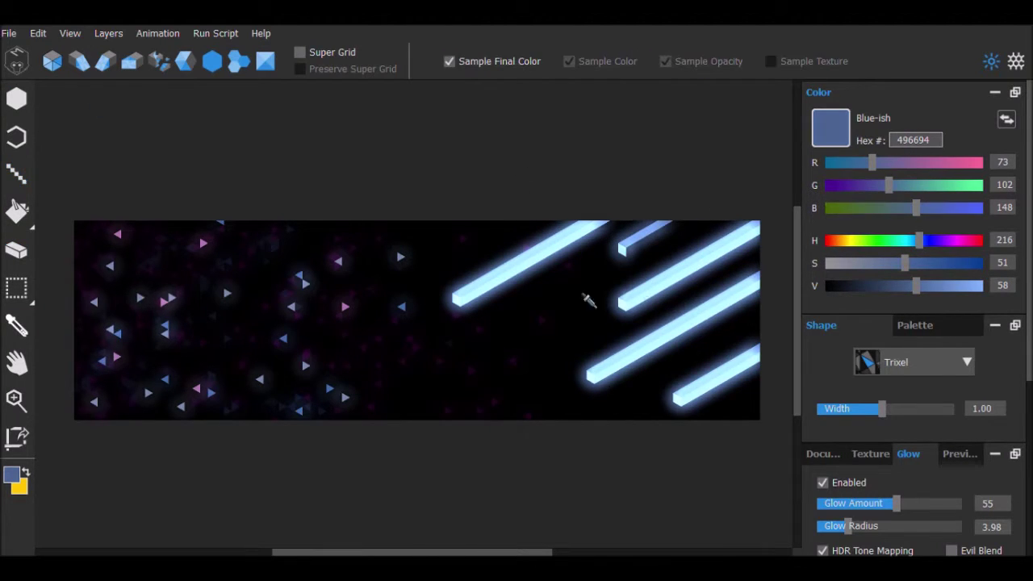
{"action": "left_click", "coordinate": [622, 304]}
{"action": "left_click", "coordinate": [21, 171]}
{"action": "left_click_drag", "start_coordinate": [629, 252], "coordinate": [719, 204]}
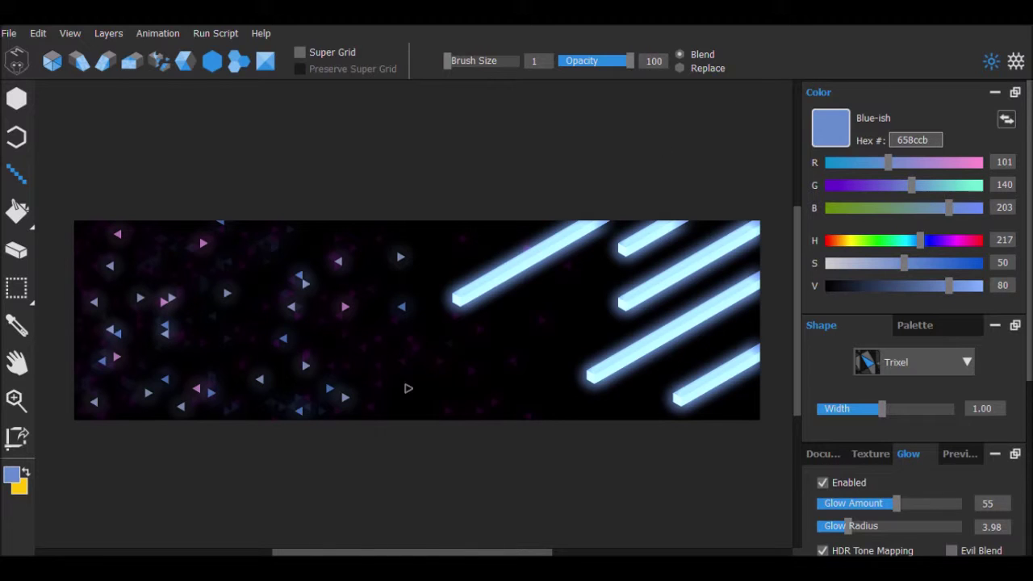
Erase a narrow gap just behind the front end of each of the five beams to separate a small cube from it.
{"action": "key", "text": "e"}
{"action": "left_click", "coordinate": [501, 272]}
{"action": "left_click", "coordinate": [636, 293]}
{"action": "key", "text": "ctrl+z"}
{"action": "key", "text": "ctrl+z"}
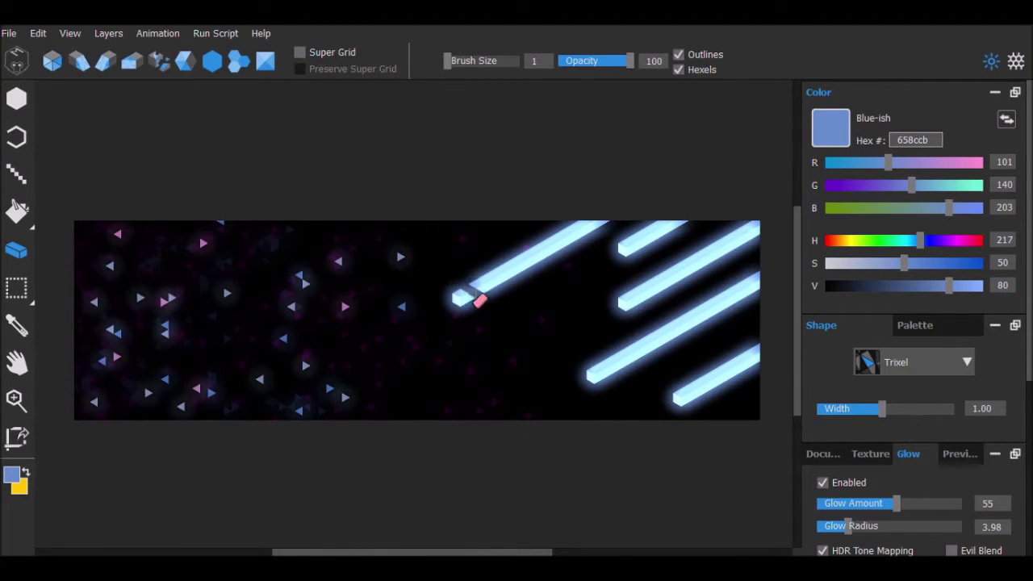
{"action": "left_click", "coordinate": [638, 241]}
{"action": "left_click", "coordinate": [636, 295]}
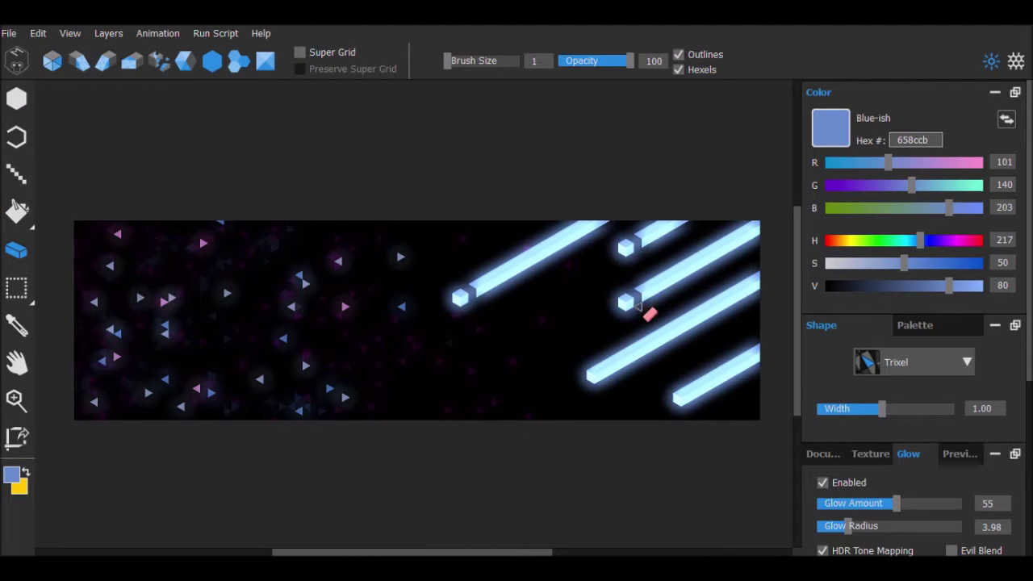
{"action": "left_click", "coordinate": [607, 373]}
{"action": "left_click", "coordinate": [699, 398]}
Set the Fill tool's opacity to 100.
{"action": "key", "text": "f"}
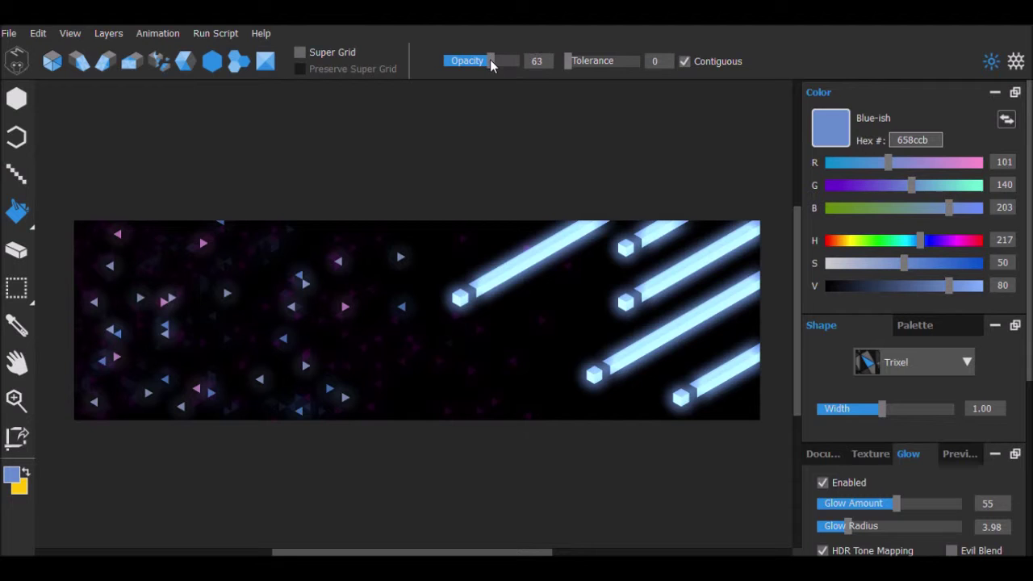
{"action": "left_click_drag", "start_coordinate": [490, 61], "coordinate": [519, 62]}
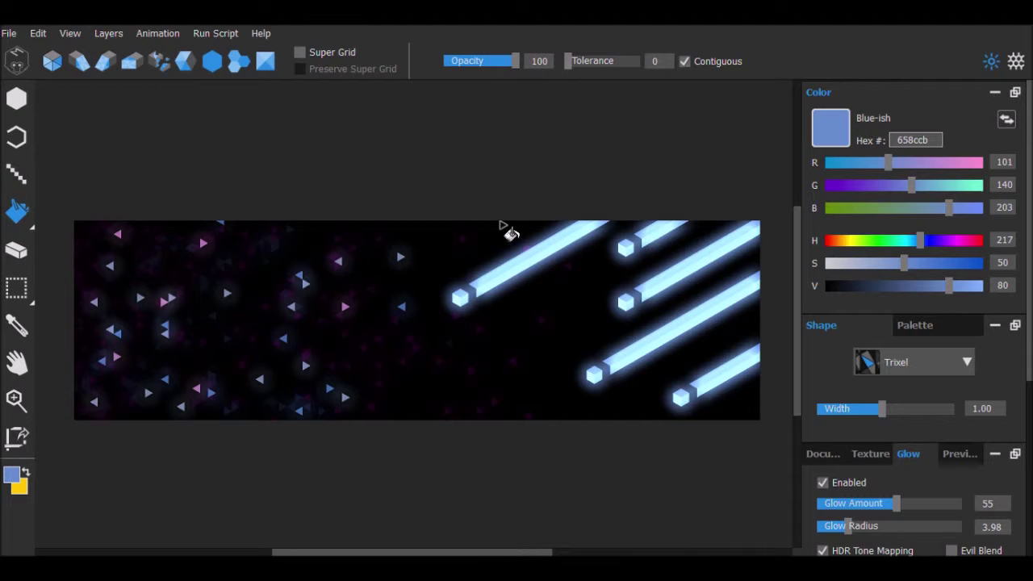
{"action": "scroll", "coordinate": [981, 346], "scroll_direction": "down", "scroll_amount": 6}
{"action": "scroll", "coordinate": [981, 345], "scroll_direction": "up", "scroll_amount": 6}
Paint two joined angular strokes in saturated blue 004dcb over the star field on the canvas's left side.
{"action": "key", "text": "b"}
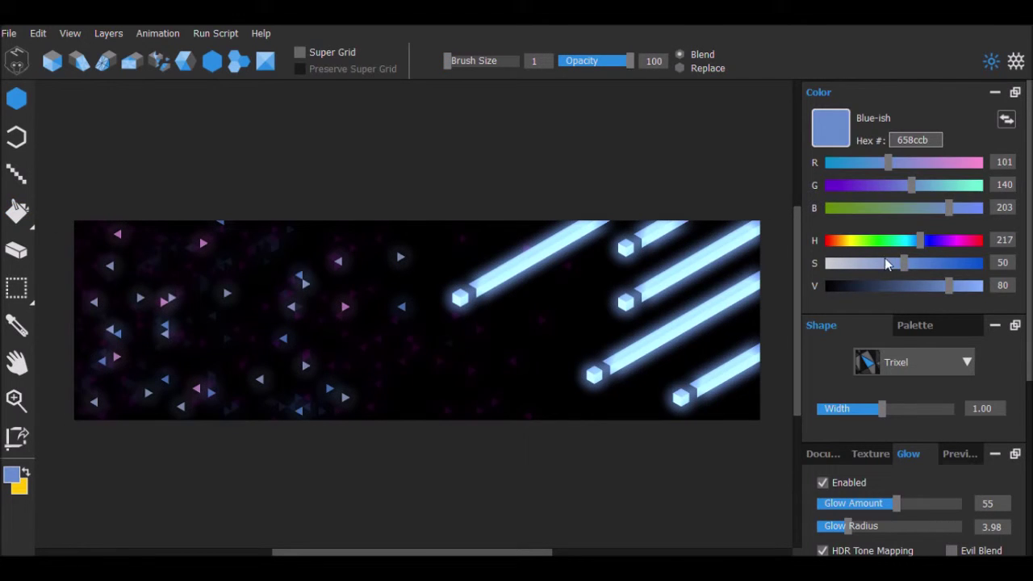
{"action": "left_click_drag", "start_coordinate": [903, 263], "coordinate": [982, 262]}
{"action": "left_click_drag", "start_coordinate": [162, 368], "coordinate": [202, 297]}
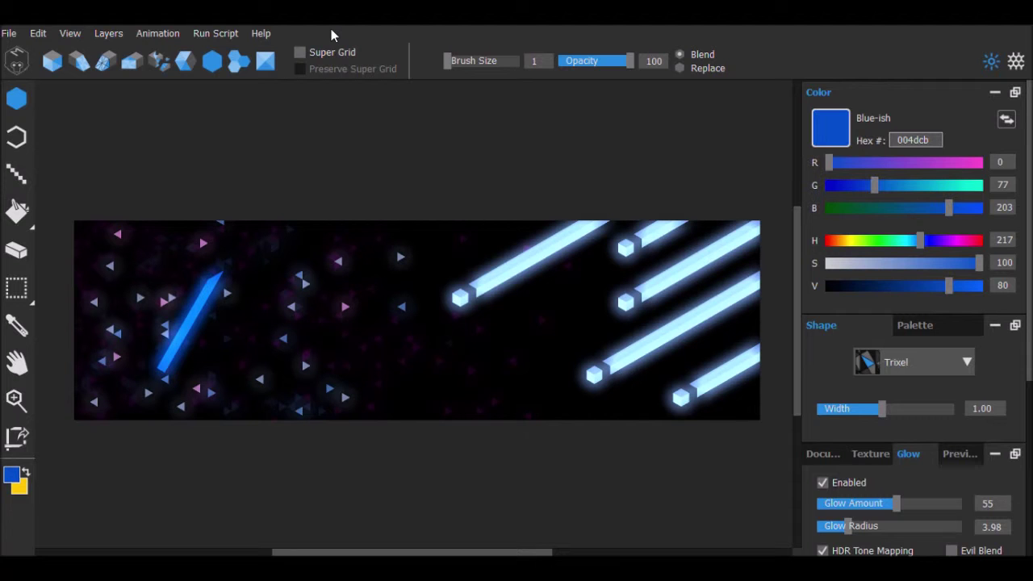
{"action": "left_click", "coordinate": [58, 68]}
{"action": "left_click_drag", "start_coordinate": [169, 367], "coordinate": [195, 348]}
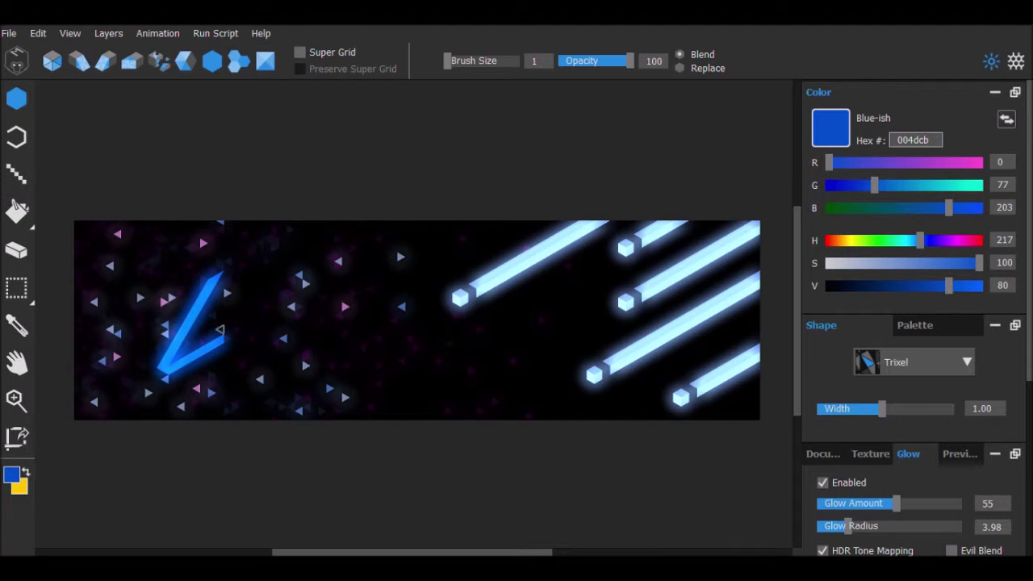
Set the brush colour to white and choose a different polygon shape for painting.
{"action": "left_click_drag", "start_coordinate": [864, 270], "coordinate": [822, 268]}
{"action": "left_click_drag", "start_coordinate": [948, 288], "coordinate": [994, 292]}
{"action": "left_click", "coordinate": [82, 66]}
{"action": "left_click", "coordinate": [218, 280]}
Move the empty Layer 4 directly below Layer 3, which holds the blue strokes.
{"action": "left_click_drag", "start_coordinate": [1029, 258], "coordinate": [1021, 442]}
{"action": "left_click_drag", "start_coordinate": [887, 432], "coordinate": [865, 481]}
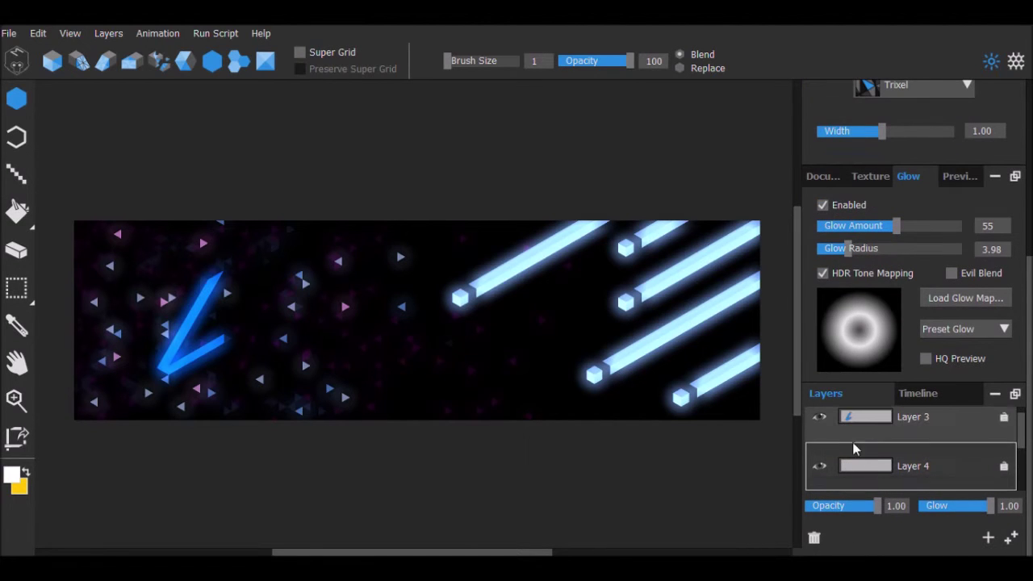
{"action": "scroll", "coordinate": [299, 198], "scroll_direction": "up", "scroll_amount": 3}
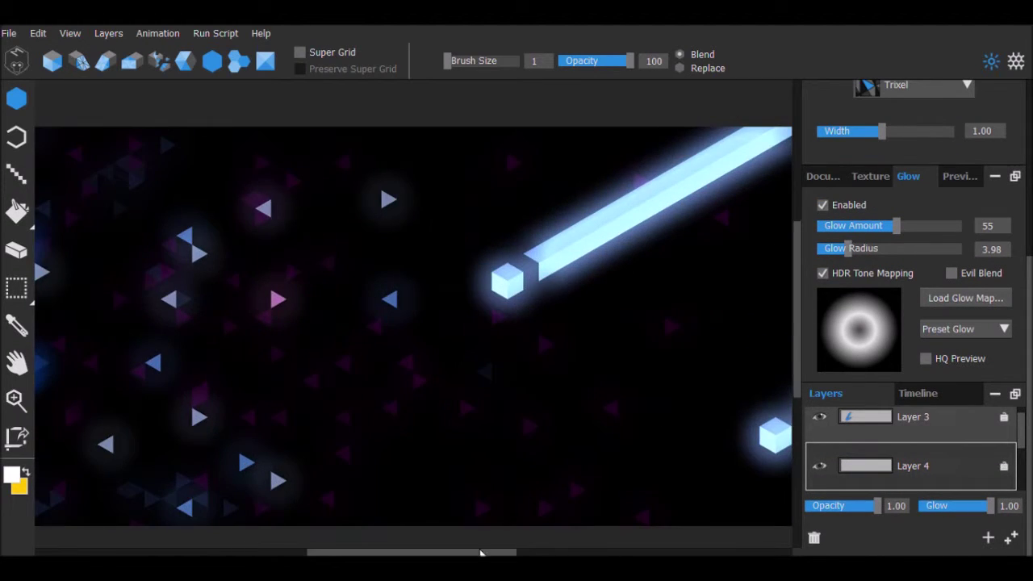
Paint a white diagonal stroke on Layer 4 from the blue leg's peak downward as the letter A's right leg.
{"action": "left_click_drag", "start_coordinate": [482, 554], "coordinate": [371, 552]}
{"action": "left_click", "coordinate": [449, 236]}
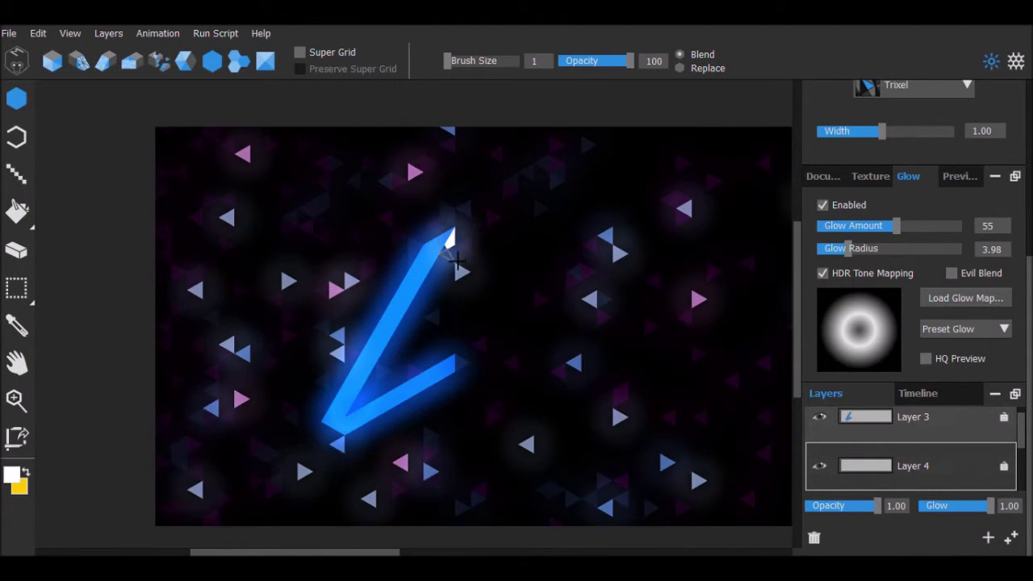
{"action": "left_click", "coordinate": [451, 256]}
{"action": "left_click", "coordinate": [462, 255]}
{"action": "key", "text": "ctrl+z"}
{"action": "key", "text": "ctrl+z"}
{"action": "key", "text": "ctrl+z"}
{"action": "mouse_move", "coordinate": [461, 242]}
{"action": "left_mouse_down"}
{"action": "mouse_move", "coordinate": [559, 415]}
{"action": "mouse_move", "coordinate": [456, 242]}
{"action": "left_mouse_up"}
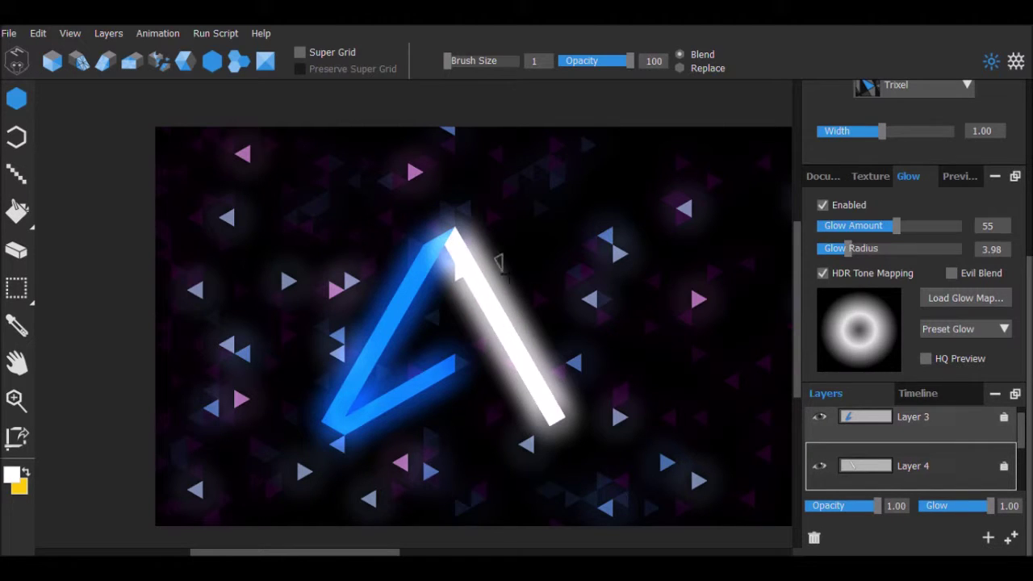
Darken the colour to grey b6b6b6 and fill the letter's right leg with it.
{"action": "scroll", "coordinate": [1028, 219], "scroll_direction": "up", "scroll_amount": 6}
{"action": "left_click_drag", "start_coordinate": [977, 286], "coordinate": [936, 285]}
{"action": "left_click", "coordinate": [20, 331]}
{"action": "left_click", "coordinate": [16, 212]}
{"action": "left_click", "coordinate": [505, 329]}
{"action": "key", "text": "b"}
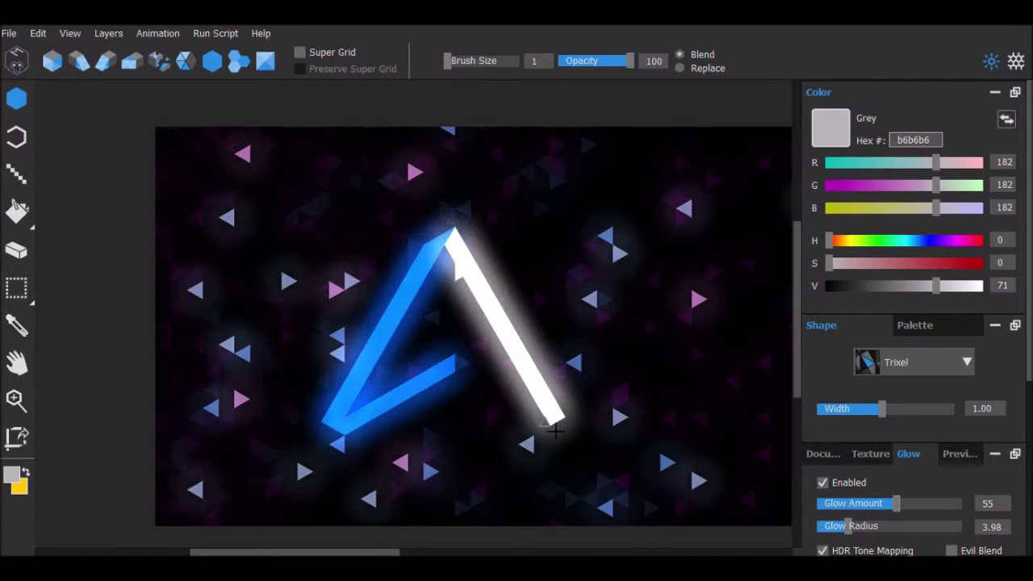
Paint a grey stroke from the right leg's lower end up to the inner end of the blue crossbar.
{"action": "left_click", "coordinate": [190, 66]}
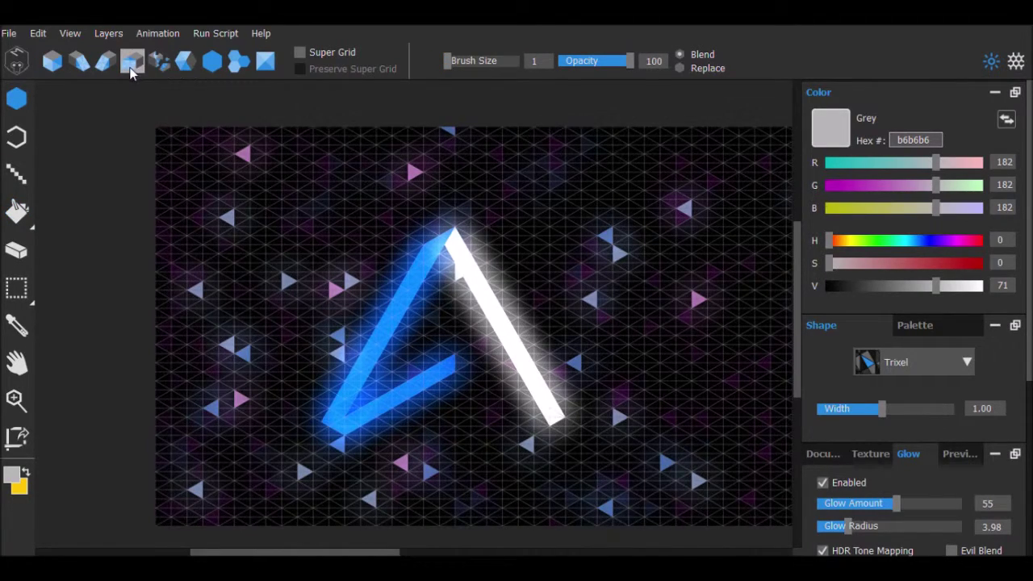
{"action": "left_click", "coordinate": [129, 72]}
{"action": "left_click", "coordinate": [543, 423]}
{"action": "left_click_drag", "start_coordinate": [540, 423], "coordinate": [479, 367]}
{"action": "key", "text": "ctrl+z"}
{"action": "left_click_drag", "start_coordinate": [549, 416], "coordinate": [444, 359]}
{"action": "key", "text": "ctrl+z"}
Trim the inner tip of the grey crossbar so it ends against the blue crossbar.
{"action": "key", "text": "i"}
{"action": "left_click", "coordinate": [365, 367]}
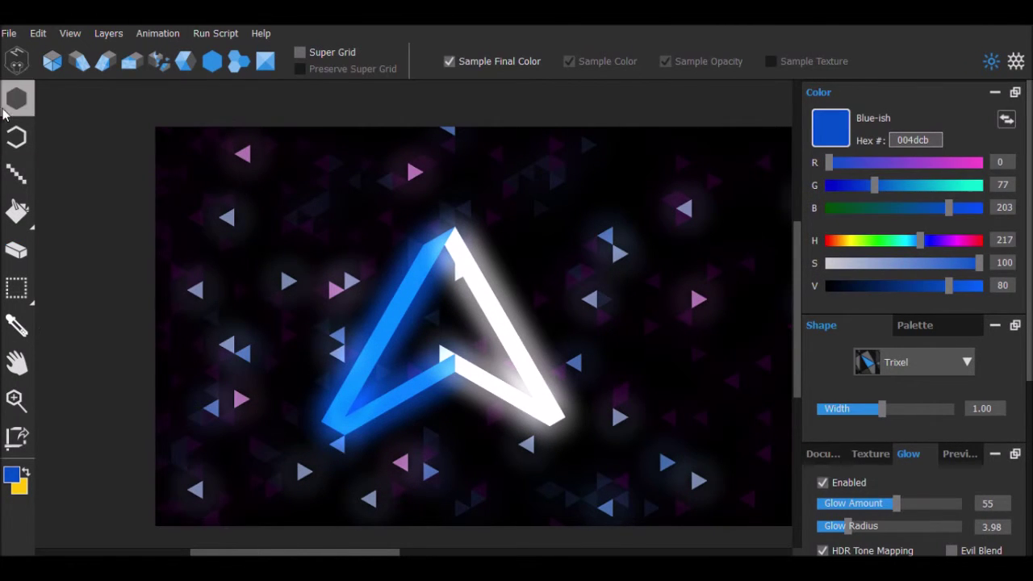
{"action": "left_click", "coordinate": [16, 98]}
{"action": "left_click", "coordinate": [461, 355]}
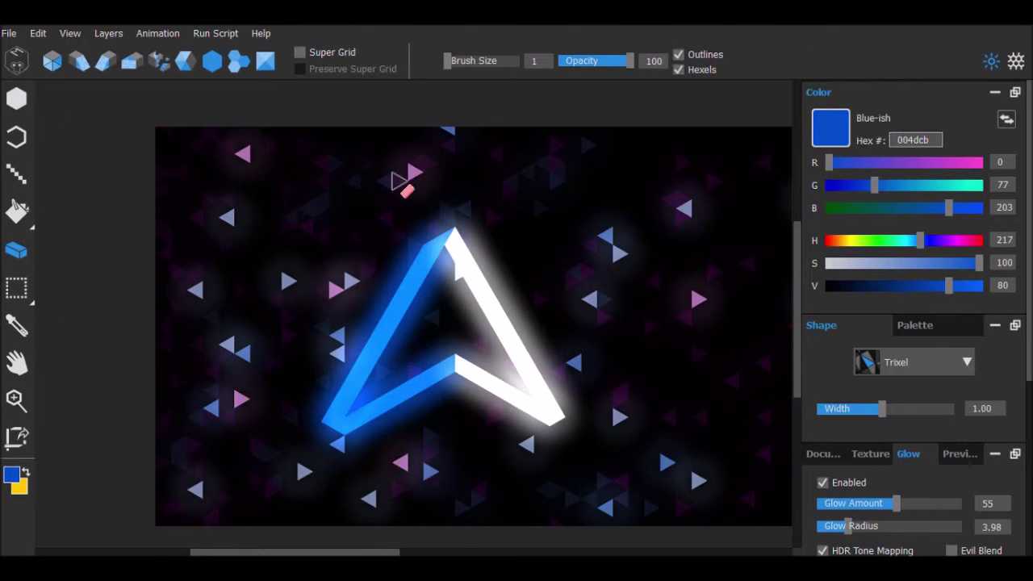
{"action": "left_click", "coordinate": [445, 364], "text": "alt"}
{"action": "scroll", "coordinate": [888, 355], "scroll_direction": "down", "scroll_amount": 5}
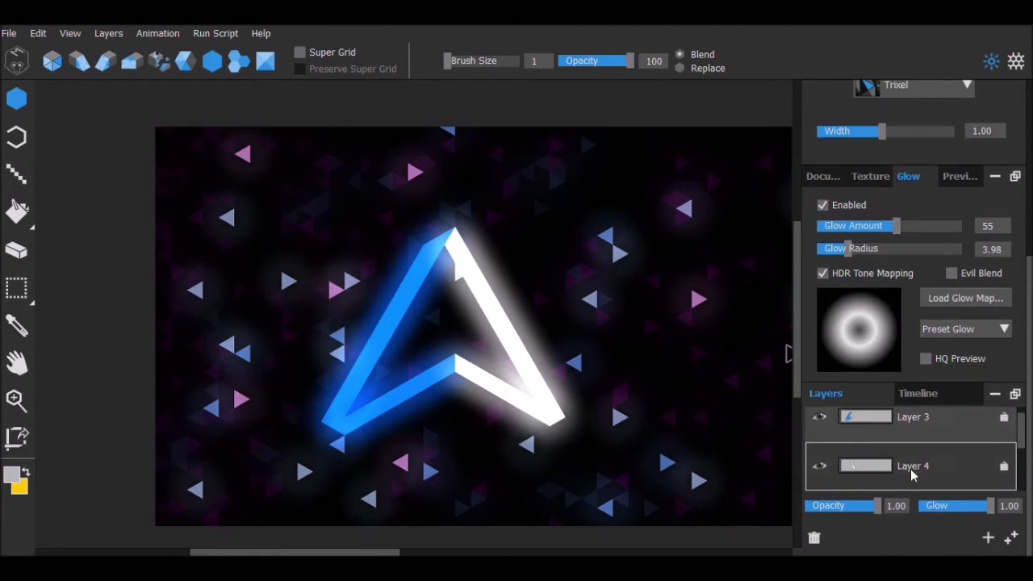
Erase the inner tip of the blue crossbar and extend the grey crossbar on Layer 4 into its place.
{"action": "key", "text": "e"}
{"action": "left_click", "coordinate": [450, 363]}
{"action": "left_click", "coordinate": [445, 372]}
{"action": "left_click", "coordinate": [16, 325]}
{"action": "left_click", "coordinate": [16, 99]}
{"action": "left_click", "coordinate": [913, 475]}
{"action": "left_click", "coordinate": [452, 363]}
{"action": "left_click", "coordinate": [446, 355]}
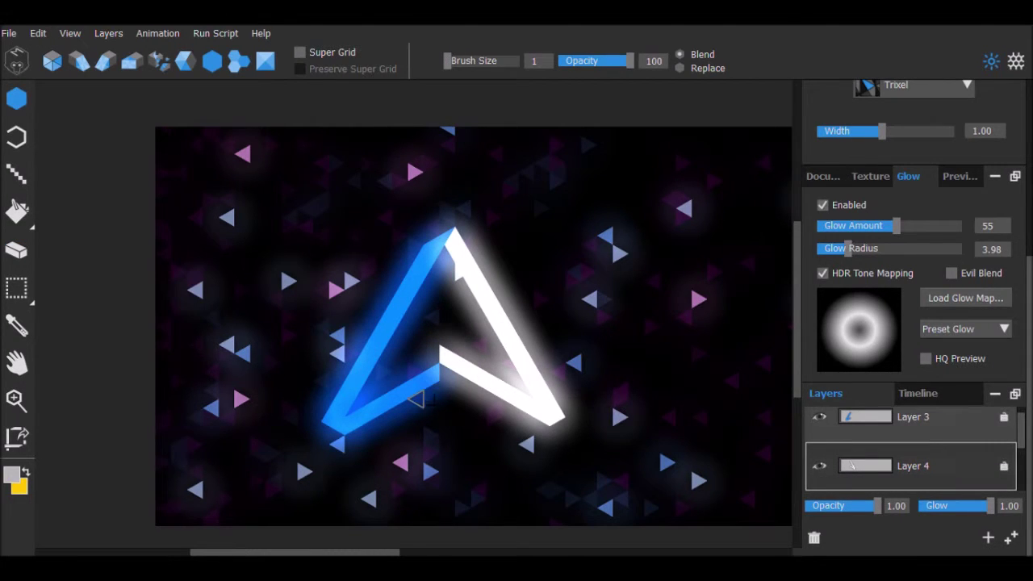
{"action": "left_click", "coordinate": [17, 287]}
{"action": "mouse_move", "coordinate": [439, 300]}
{"action": "left_mouse_down"}
{"action": "mouse_move", "coordinate": [473, 346]}
{"action": "mouse_move", "coordinate": [597, 451]}
{"action": "left_mouse_up"}
{"action": "left_click_drag", "start_coordinate": [541, 407], "coordinate": [545, 423]}
{"action": "left_click", "coordinate": [606, 290]}
{"action": "left_click", "coordinate": [105, 69]}
{"action": "left_click", "coordinate": [16, 101]}
{"action": "mouse_move", "coordinate": [494, 327]}
{"action": "left_mouse_down"}
{"action": "mouse_move", "coordinate": [460, 263]}
{"action": "mouse_move", "coordinate": [509, 337]}
{"action": "mouse_move", "coordinate": [479, 318]}
{"action": "mouse_move", "coordinate": [477, 278]}
{"action": "mouse_move", "coordinate": [444, 195]}
{"action": "left_mouse_up"}
{"action": "left_click", "coordinate": [17, 250]}
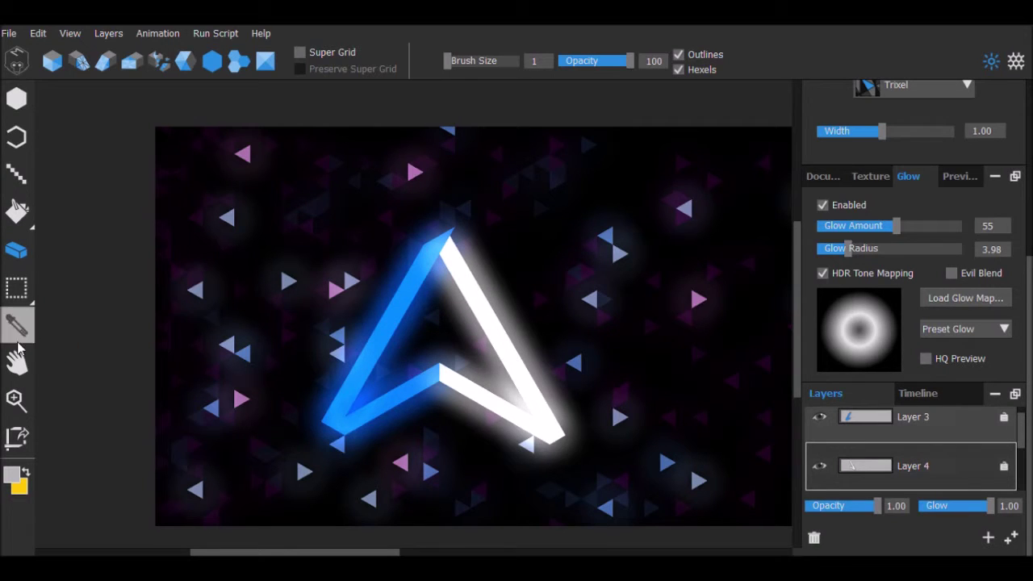
{"action": "key", "text": "ctrl+z"}
{"action": "key", "text": "ctrl+z"}
{"action": "key", "text": "ctrl+z"}
{"action": "key", "text": "ctrl+z"}
Move the grey crossbar and the lower part of the right leg on Layer 4 slightly down to meet the blue crossbar.
{"action": "left_click", "coordinate": [16, 291]}
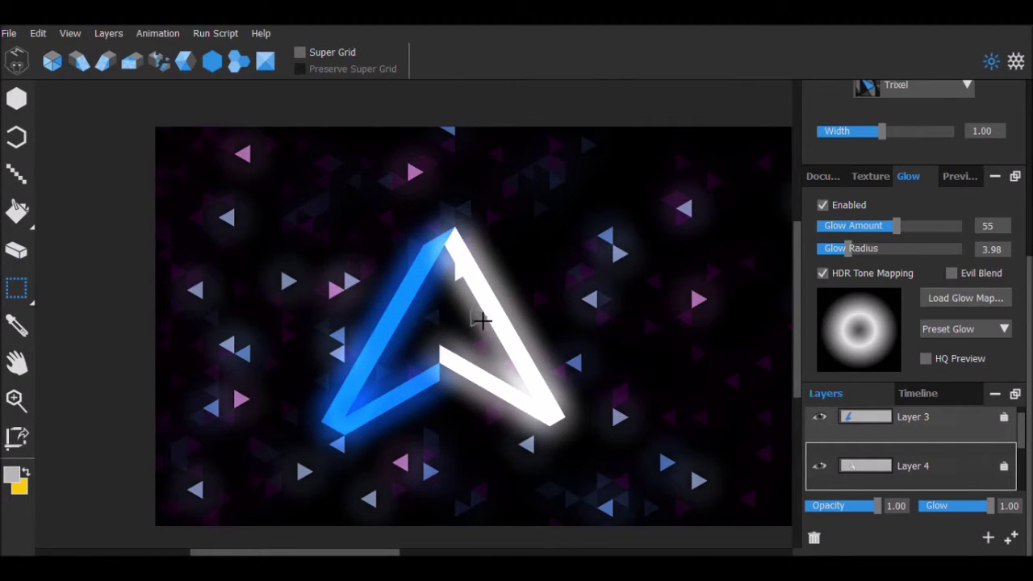
{"action": "mouse_move", "coordinate": [549, 411]}
{"action": "left_mouse_down"}
{"action": "mouse_move", "coordinate": [550, 430]}
{"action": "mouse_move", "coordinate": [543, 408]}
{"action": "mouse_move", "coordinate": [569, 432]}
{"action": "mouse_move", "coordinate": [554, 426]}
{"action": "left_mouse_up"}
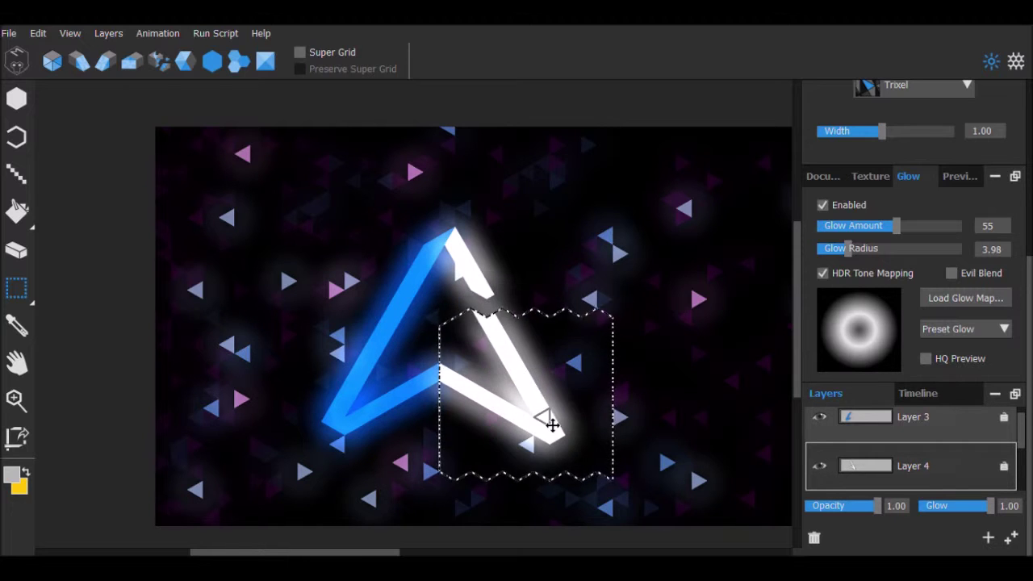
{"action": "left_click", "coordinate": [303, 335]}
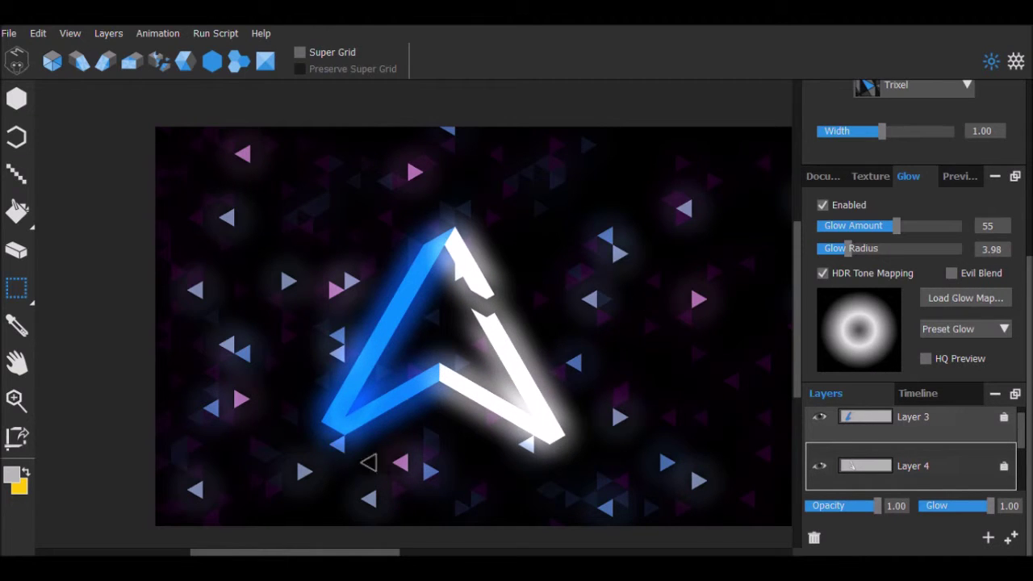
Extend the blue crossbar to the right leg and the grey crossbar to the left leg so that they cross.
{"action": "left_click", "coordinate": [432, 384], "text": "alt"}
{"action": "key", "text": "b"}
{"action": "left_click_drag", "start_coordinate": [450, 368], "coordinate": [498, 349]}
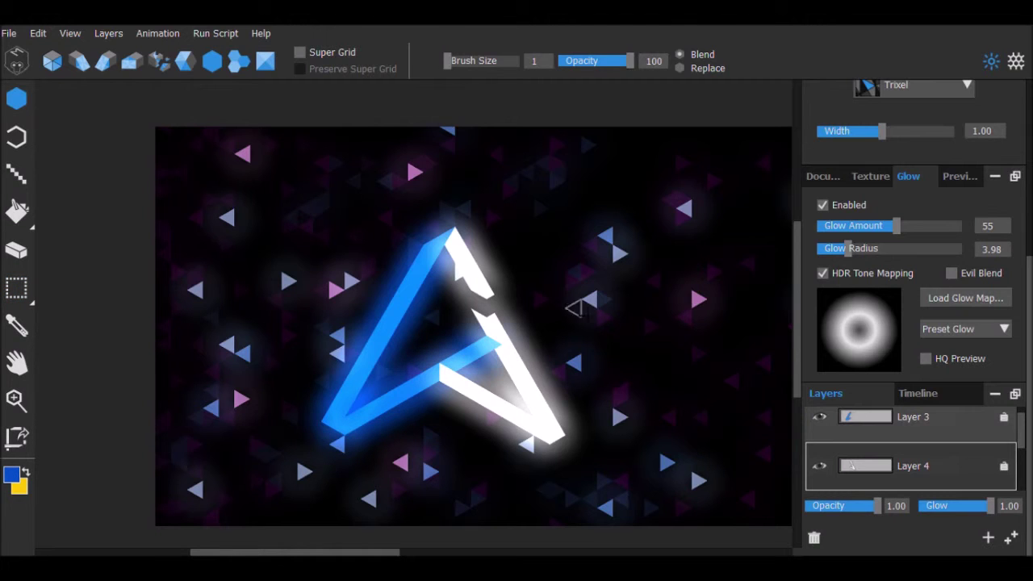
{"action": "left_click", "coordinate": [462, 384], "text": "alt"}
{"action": "left_click_drag", "start_coordinate": [425, 363], "coordinate": [402, 360]}
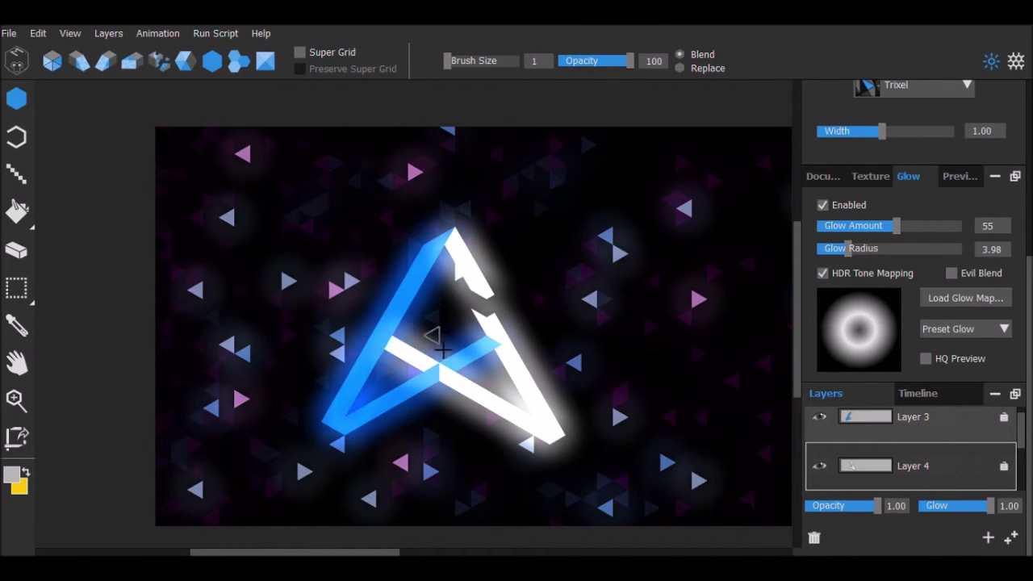
Fill the gap in the right leg with grey and tidy its upper end into a straight stroke.
{"action": "left_click", "coordinate": [913, 420]}
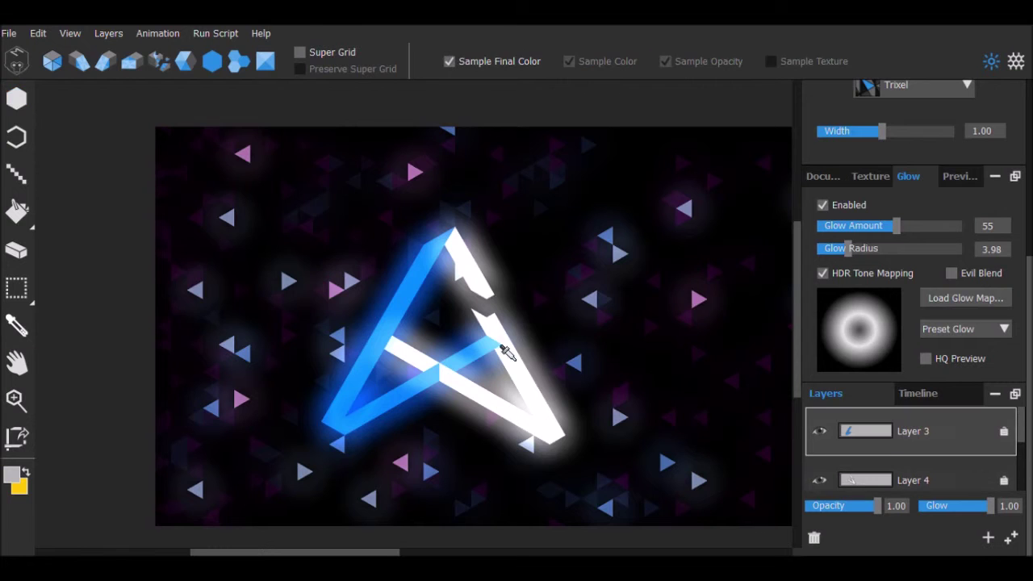
{"action": "left_click", "coordinate": [80, 61]}
{"action": "left_click", "coordinate": [497, 321]}
{"action": "left_click_drag", "start_coordinate": [499, 322], "coordinate": [459, 263]}
{"action": "key", "text": "ctrl+z"}
{"action": "key", "text": "e"}
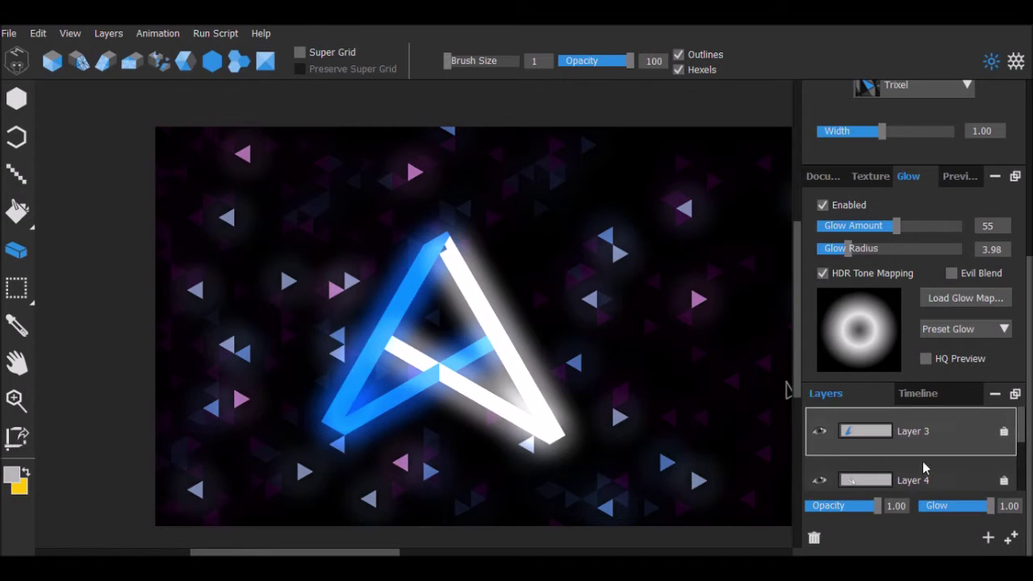
{"action": "left_click", "coordinate": [856, 477]}
{"action": "key", "text": "b"}
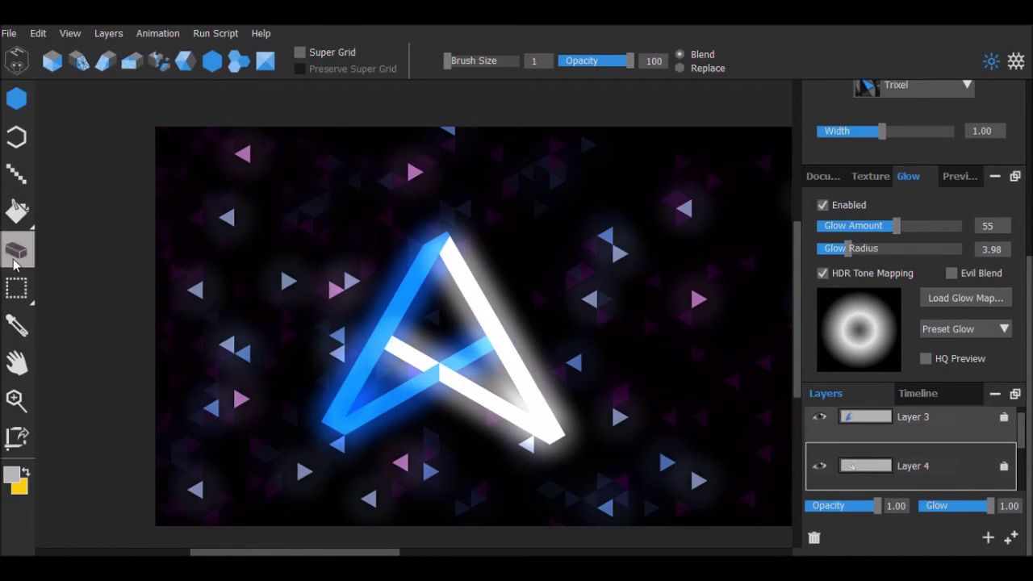
Erase the centre of the crossing bars on both Layer 4 and Layer 3.
{"action": "left_click", "coordinate": [16, 252]}
{"action": "left_click", "coordinate": [445, 371]}
{"action": "left_click", "coordinate": [876, 424]}
{"action": "left_click", "coordinate": [433, 372]}
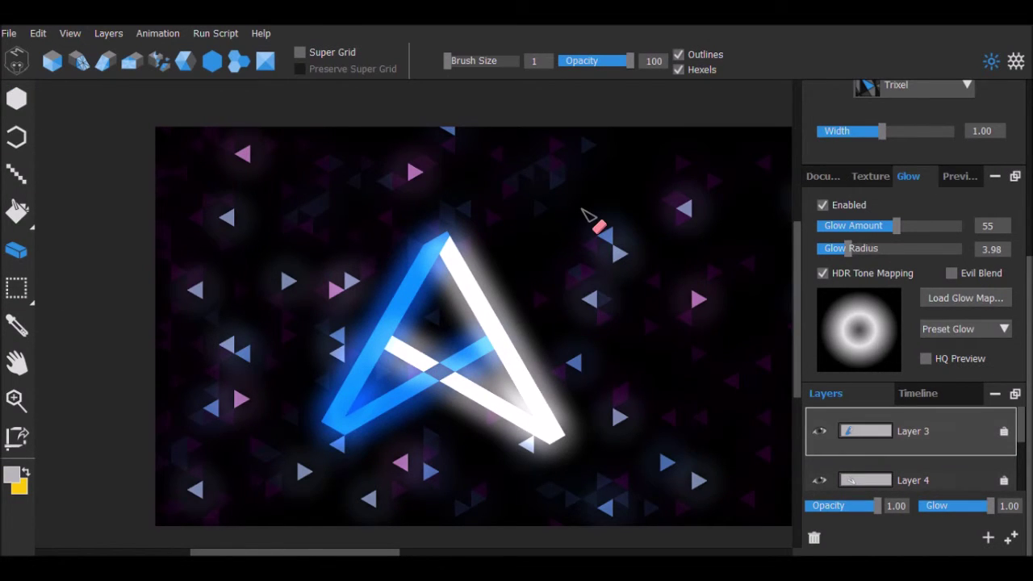
Sample the blue and extend the upper end of the left leg on Layer 3.
{"action": "left_click", "coordinate": [16, 326]}
{"action": "left_click", "coordinate": [16, 99]}
{"action": "left_click", "coordinate": [447, 229]}
{"action": "left_click", "coordinate": [79, 62]}
{"action": "left_click", "coordinate": [19, 325]}
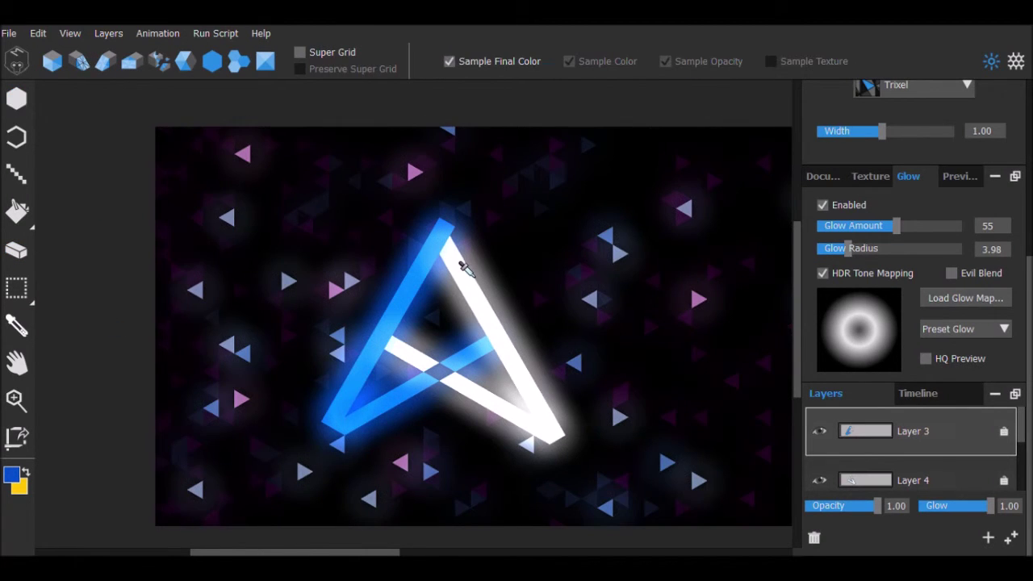
Erase the upper tip of the blue left leg on Layer 3, cutting it back beside the right leg.
{"action": "left_click", "coordinate": [22, 253]}
{"action": "left_click", "coordinate": [448, 228]}
{"action": "left_click", "coordinate": [106, 62]}
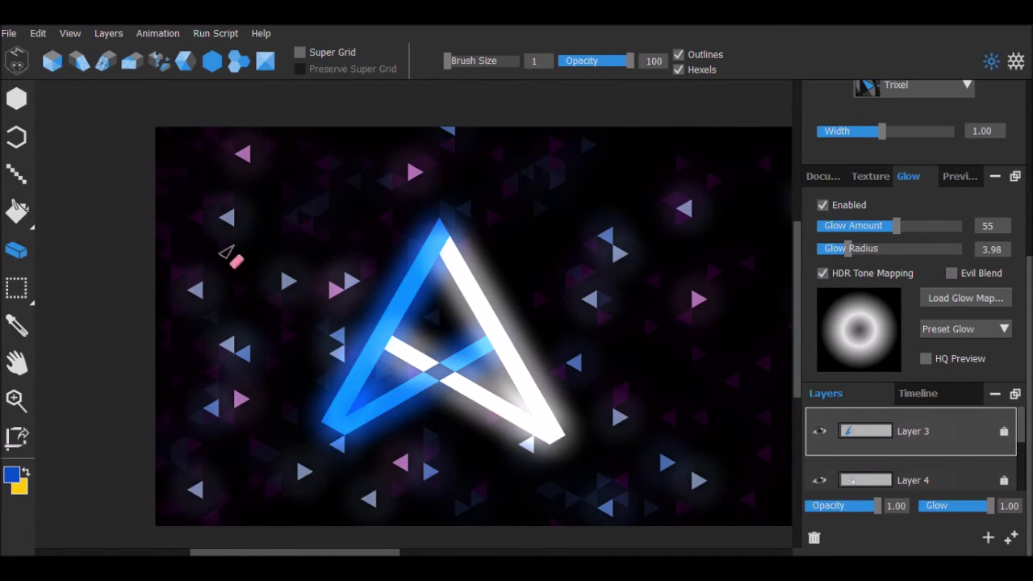
{"action": "scroll", "coordinate": [815, 238], "scroll_direction": "up", "scroll_amount": 3}
{"action": "left_click", "coordinate": [434, 240]}
{"action": "left_click", "coordinate": [442, 231]}
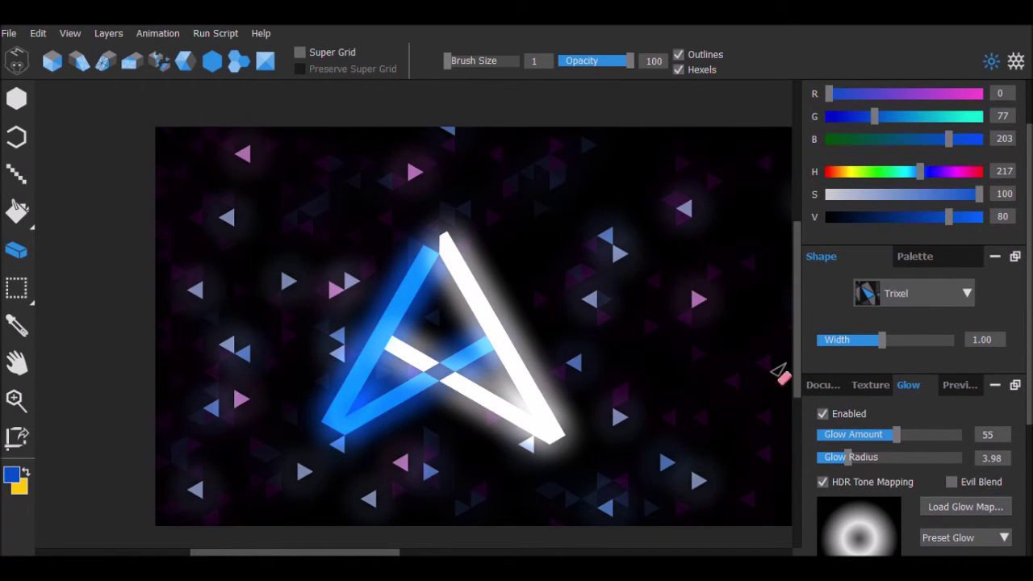
Erase the pointed upper tip of the grey right leg on Layer 4.
{"action": "scroll", "coordinate": [815, 376], "scroll_direction": "down", "scroll_amount": 3}
{"action": "left_click", "coordinate": [912, 517]}
{"action": "left_click", "coordinate": [79, 61]}
{"action": "left_click", "coordinate": [444, 243]}
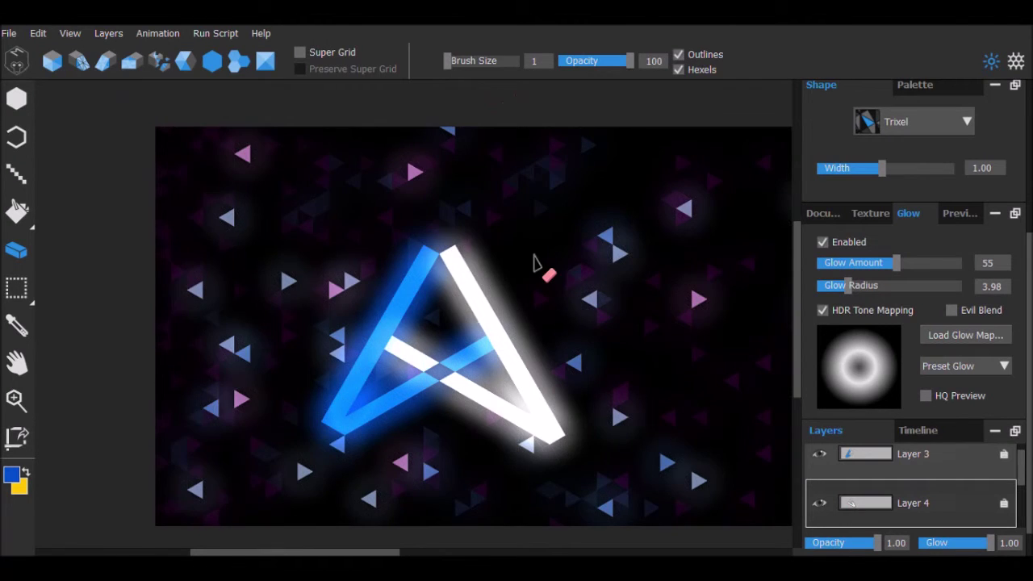
Move the grey strokes on Layer 4 and the blue strokes on Layer 3 to the right across the canvas.
{"action": "scroll", "coordinate": [535, 263], "scroll_direction": "down", "scroll_amount": 2}
{"action": "scroll", "coordinate": [535, 263], "scroll_direction": "up", "scroll_amount": 1}
{"action": "left_click", "coordinate": [33, 297]}
{"action": "left_click_drag", "start_coordinate": [500, 359], "coordinate": [538, 365]}
{"action": "left_click", "coordinate": [903, 471]}
{"action": "left_click_drag", "start_coordinate": [399, 374], "coordinate": [444, 374]}
{"action": "left_click", "coordinate": [691, 362]}
{"action": "scroll", "coordinate": [669, 249], "scroll_direction": "down", "scroll_amount": 3}
{"action": "left_click_drag", "start_coordinate": [464, 553], "coordinate": [519, 553]}
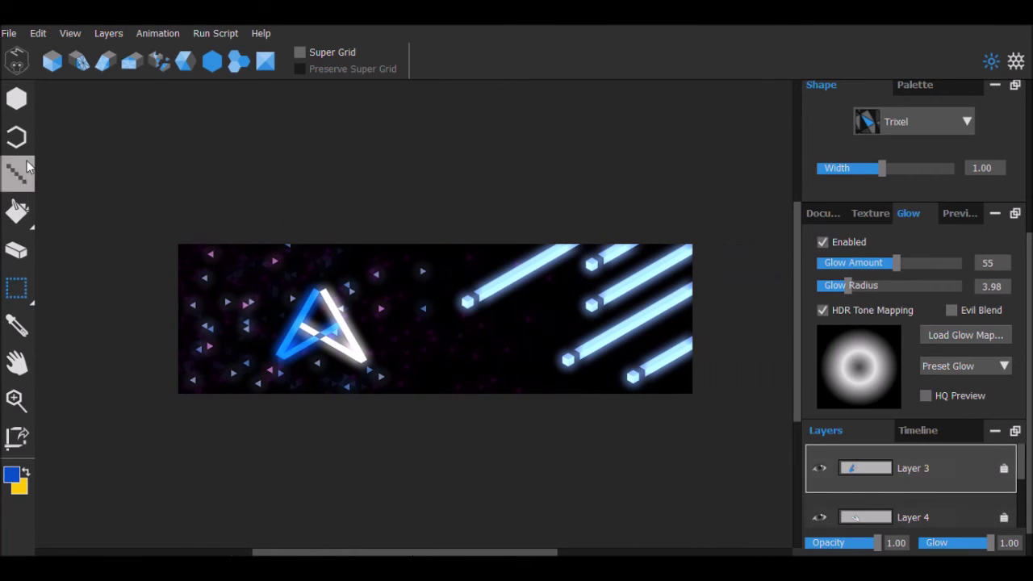